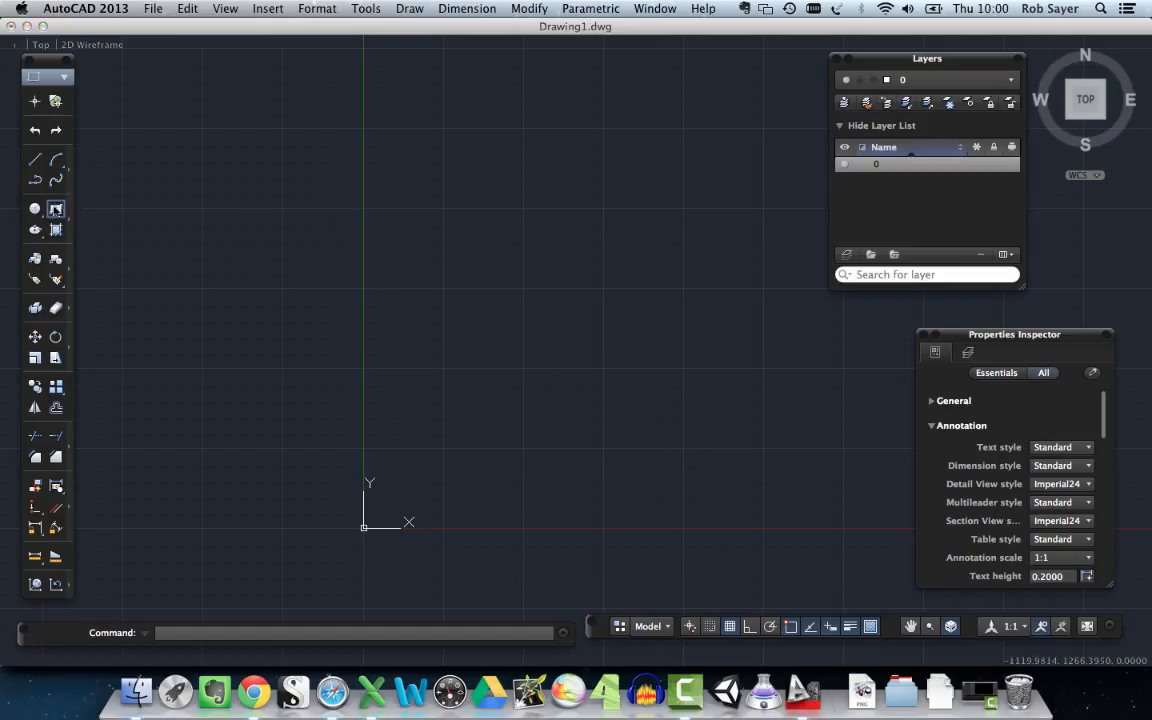
Draw a freehand rectangle with an area of about 600,000 square units, above the X axis and clear of the origin.
{"action": "left_click", "coordinate": [57, 209]}
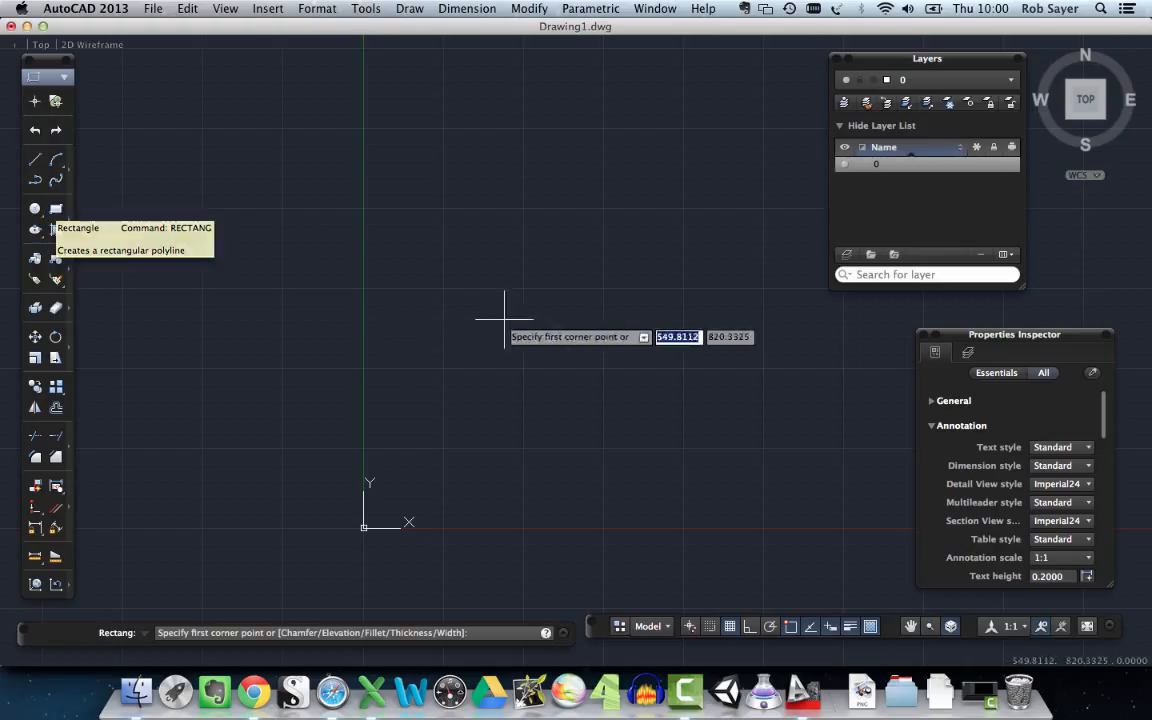
{"action": "left_click", "coordinate": [448, 345]}
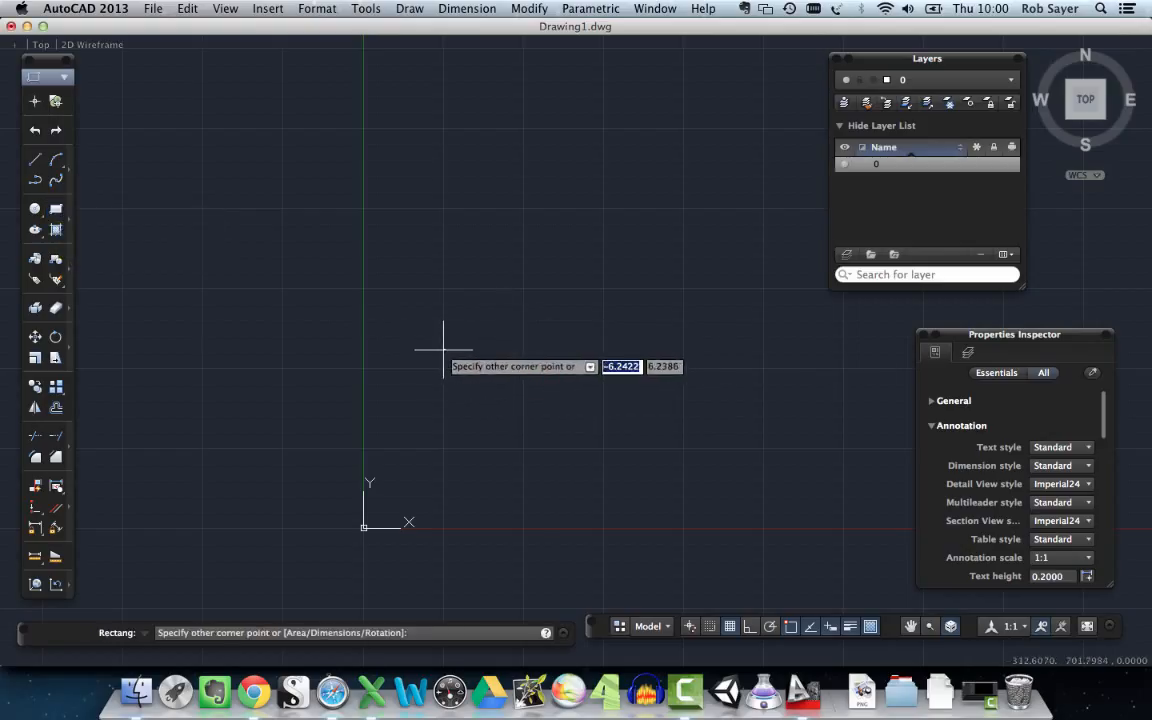
{"action": "left_click", "coordinate": [649, 158]}
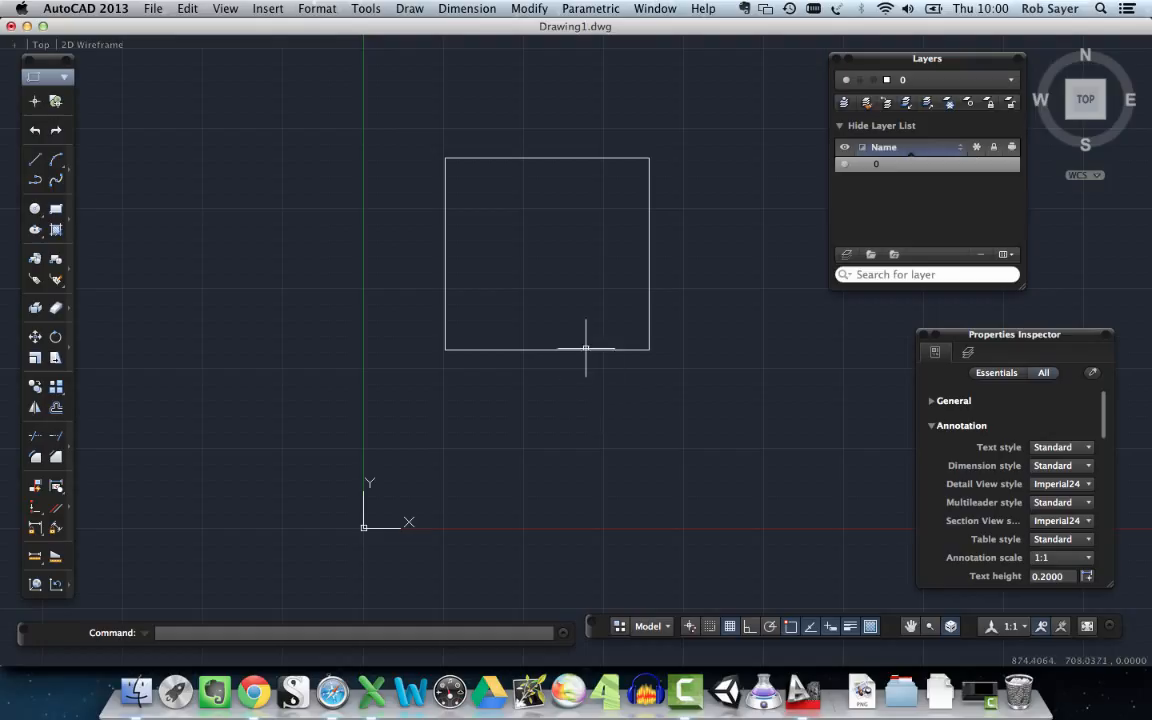
Select the freehand rectangle with an enclosing window and delete it.
{"action": "left_click", "coordinate": [586, 350]}
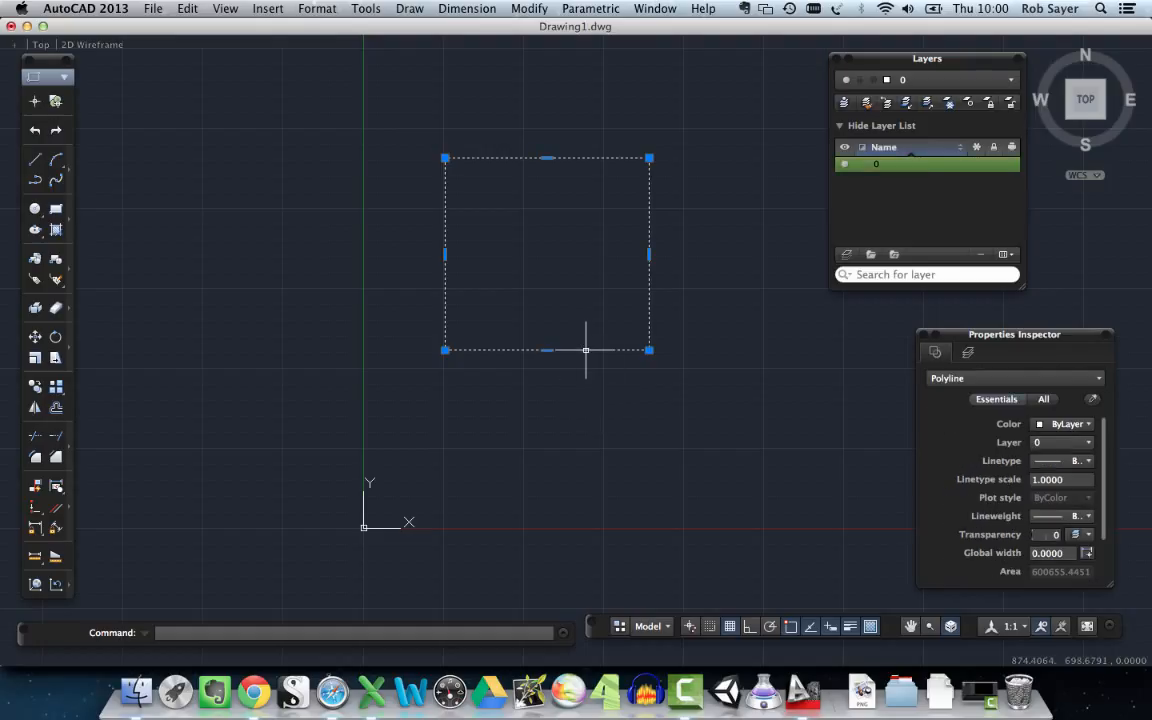
{"action": "left_click", "coordinate": [584, 367]}
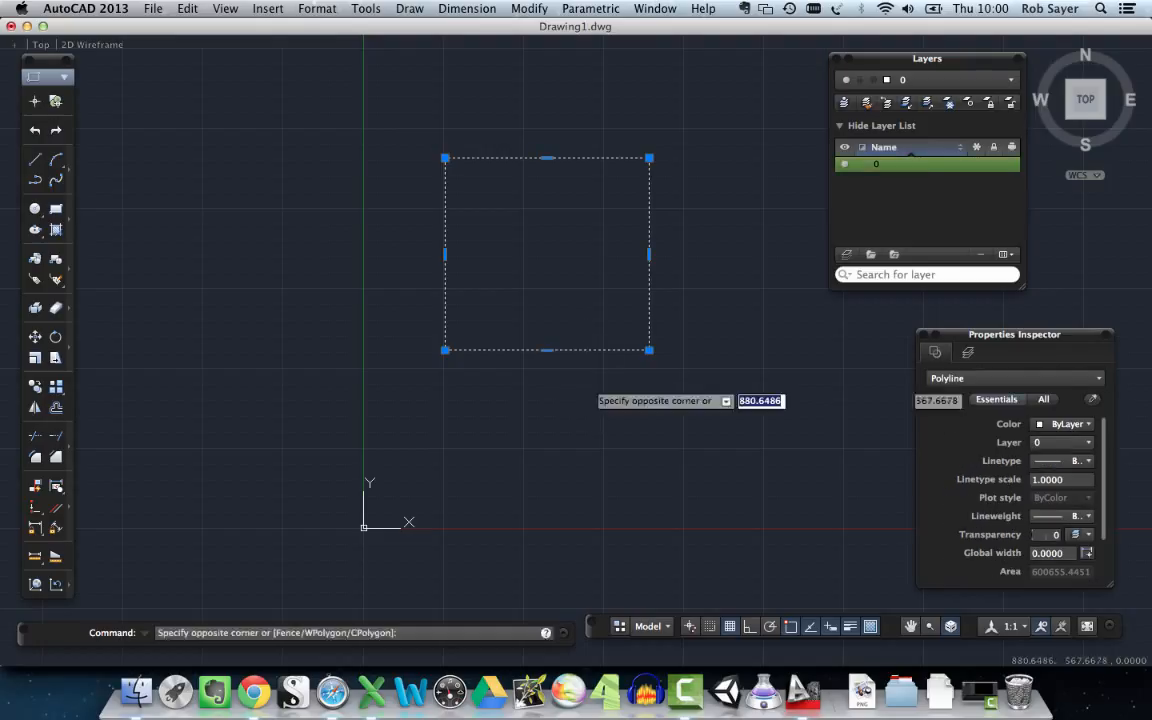
{"action": "key", "text": "Escape"}
{"action": "left_click", "coordinate": [419, 123]}
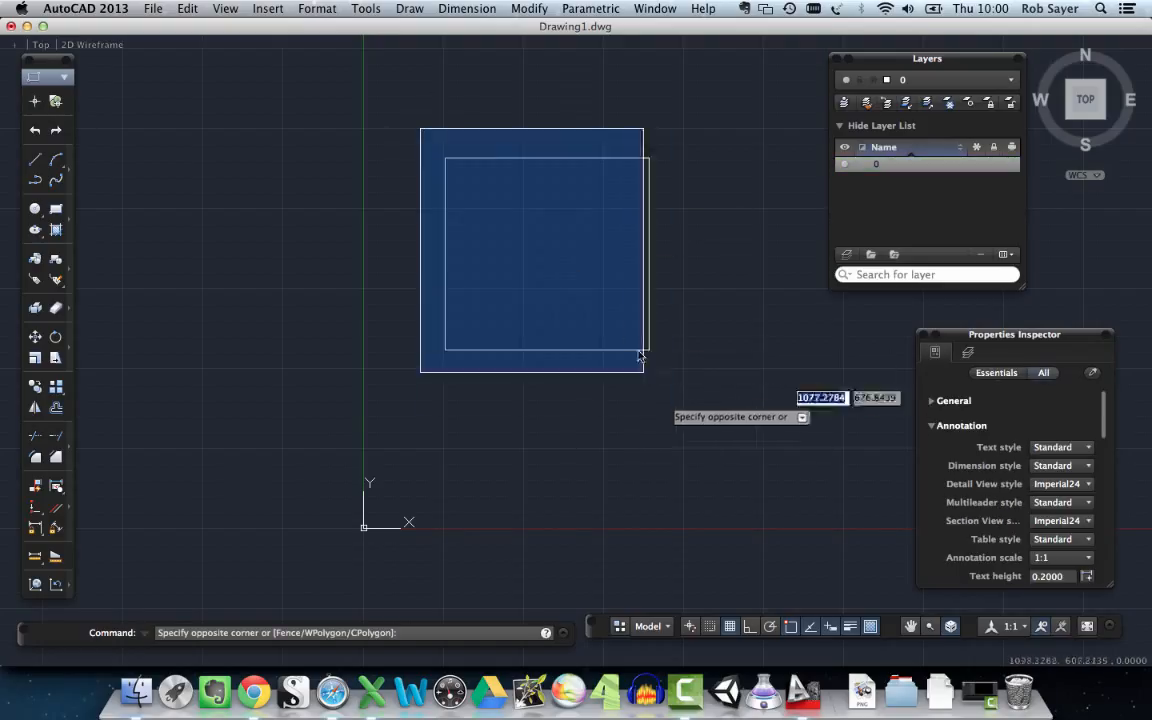
{"action": "left_click", "coordinate": [698, 403]}
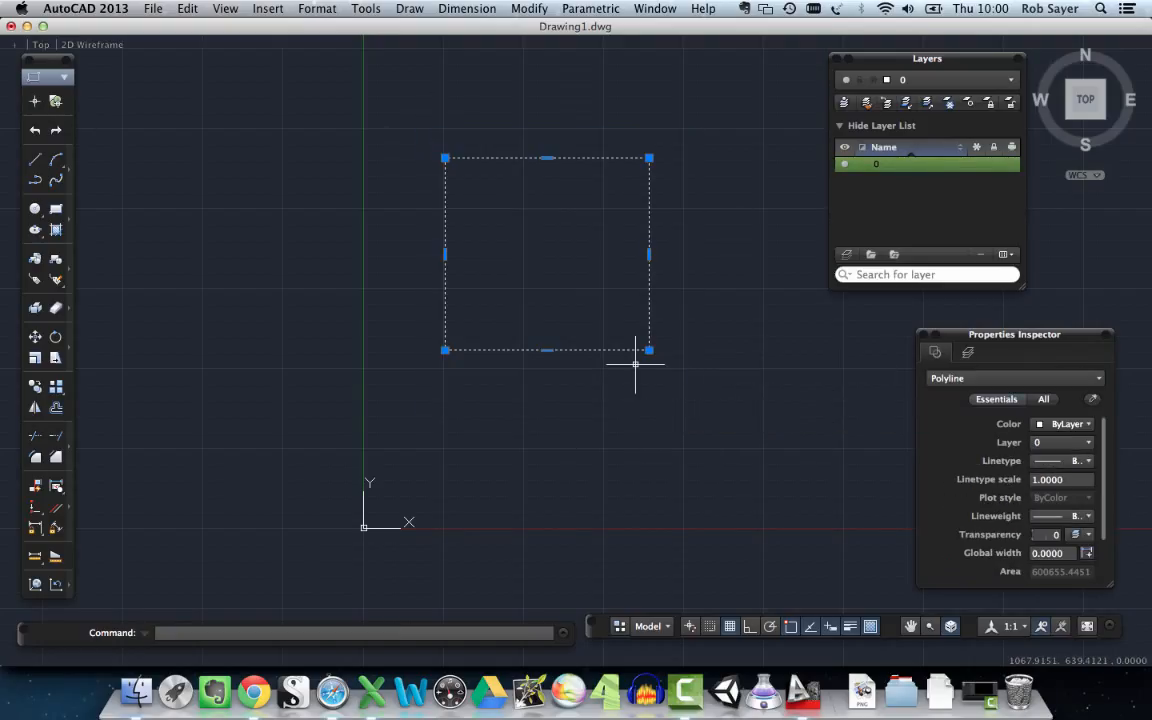
{"action": "key", "text": "Delete"}
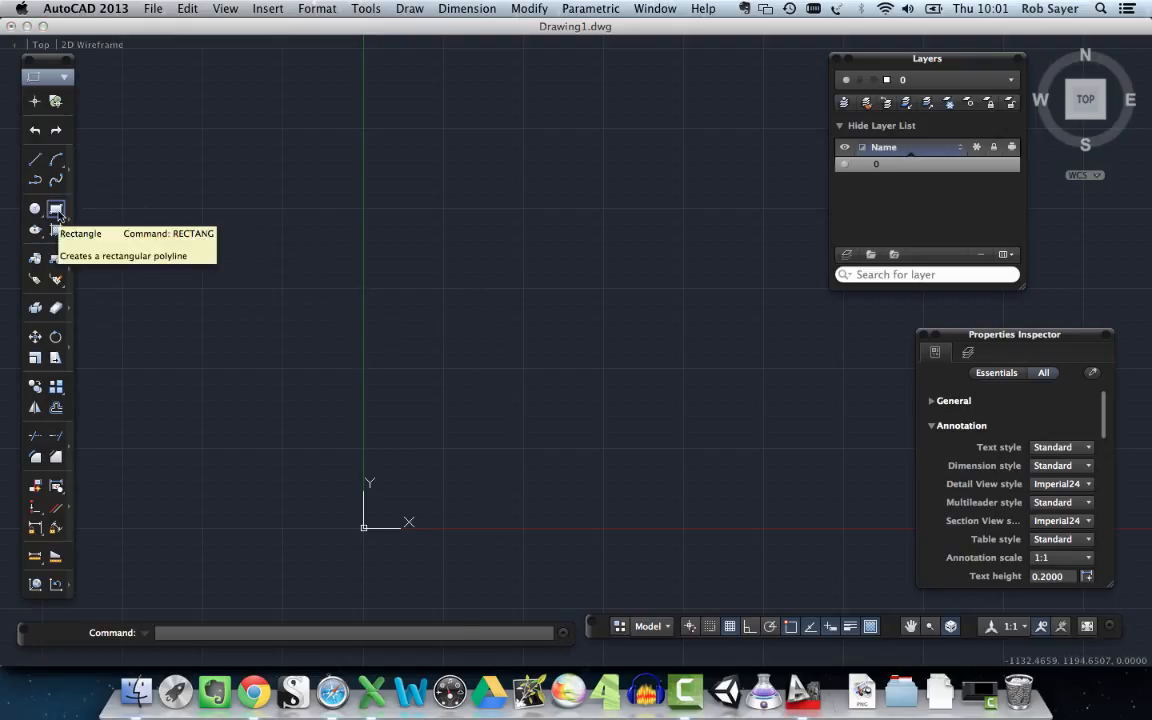
Draw a 1000 by 1000 rectangle from a freely picked first corner near the origin and delete it.
{"action": "left_click", "coordinate": [56, 209]}
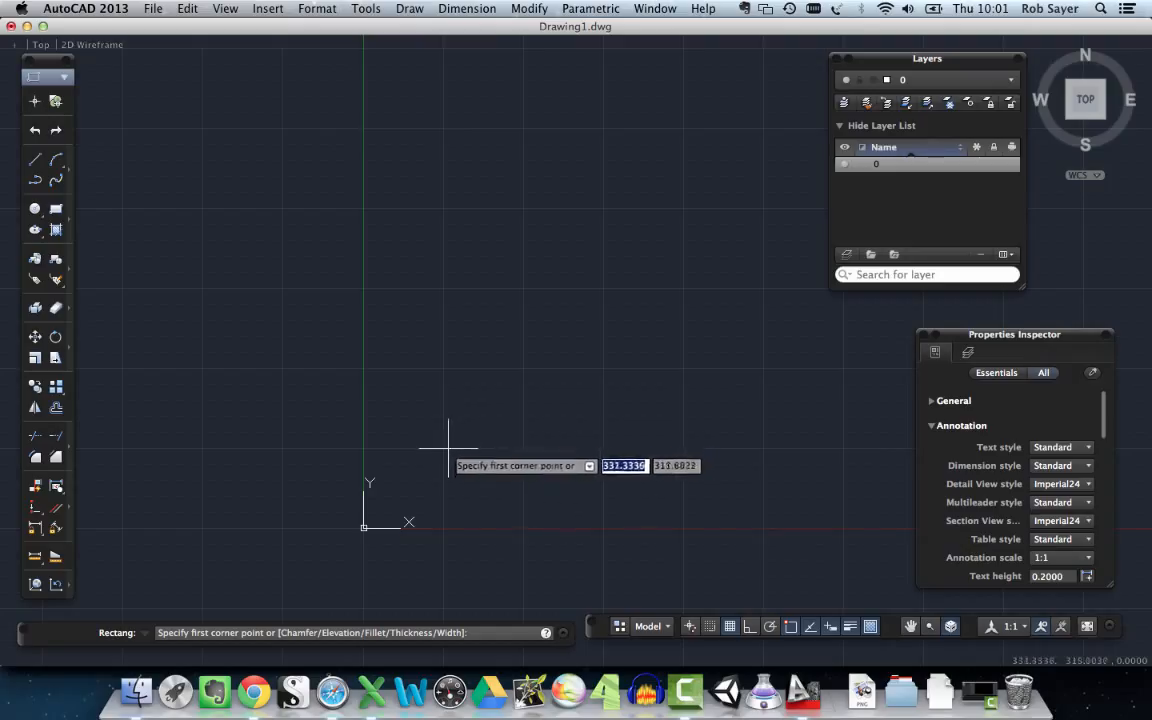
{"action": "left_click", "coordinate": [442, 449]}
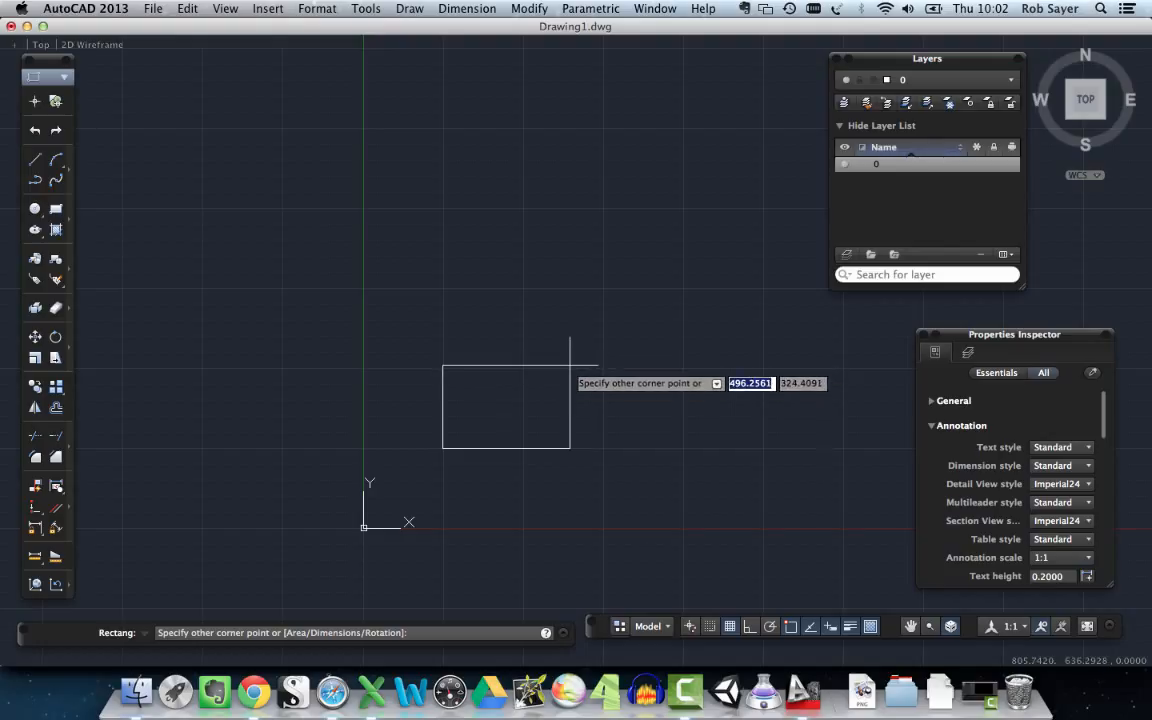
{"action": "type", "text": "1000"}
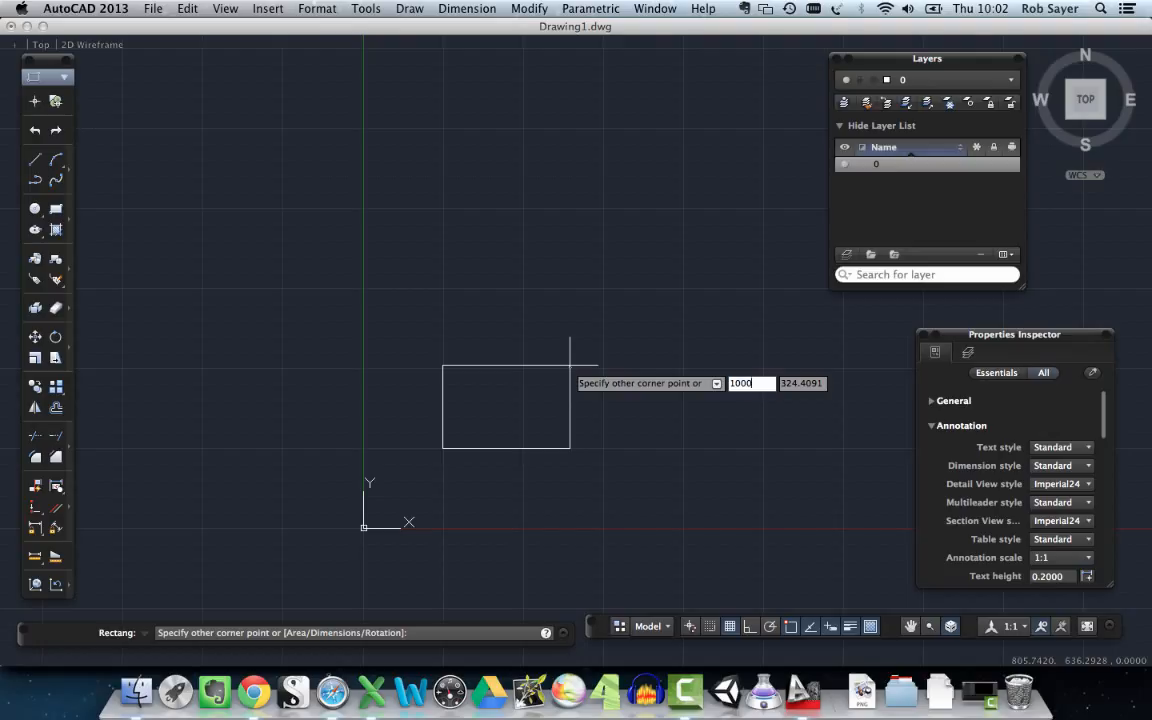
{"action": "key", "text": "Tab"}
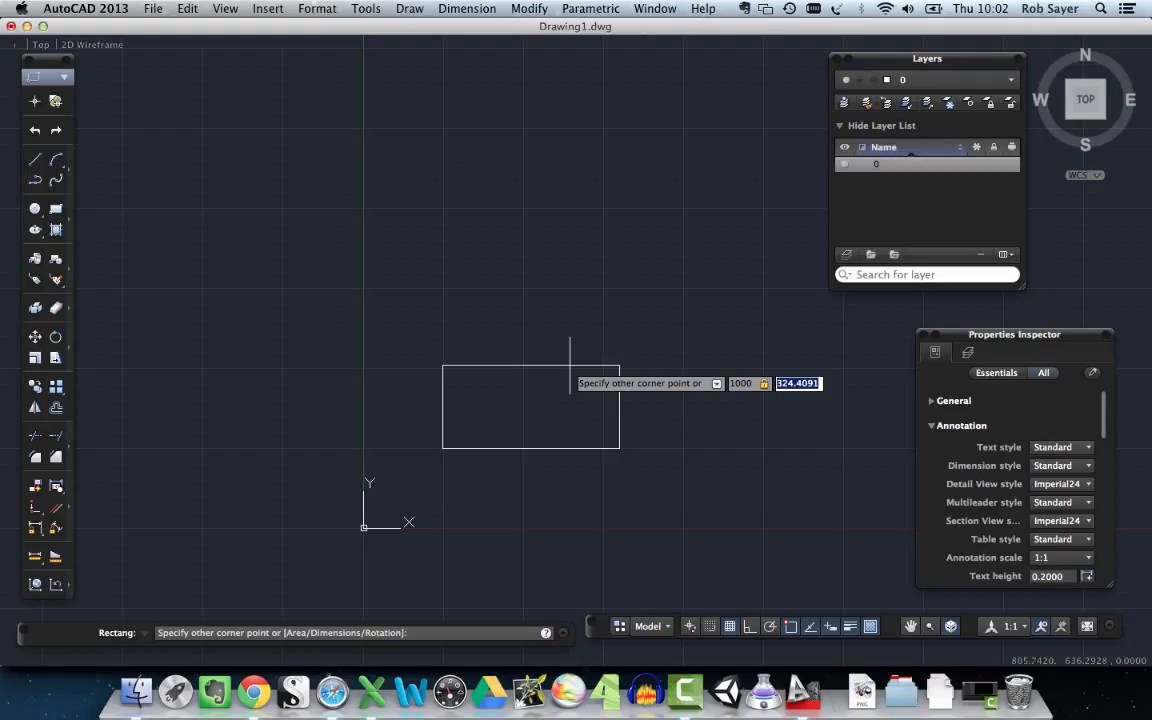
{"action": "type", "text": "1000"}
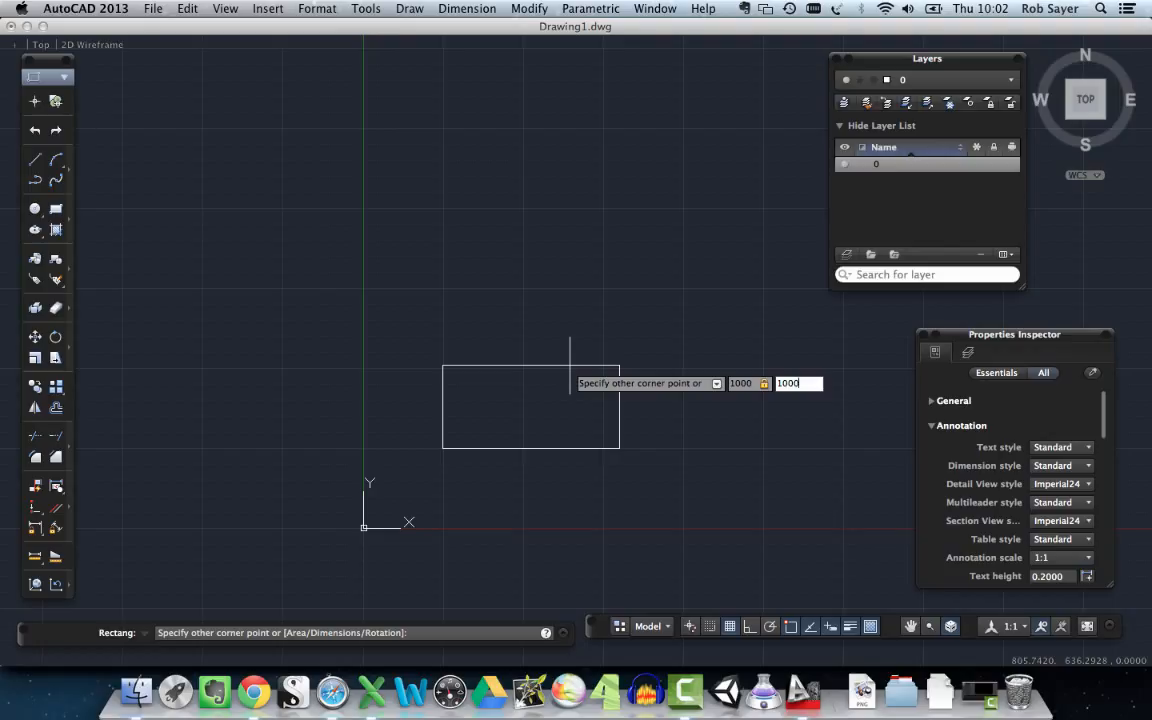
{"action": "key", "text": "Return"}
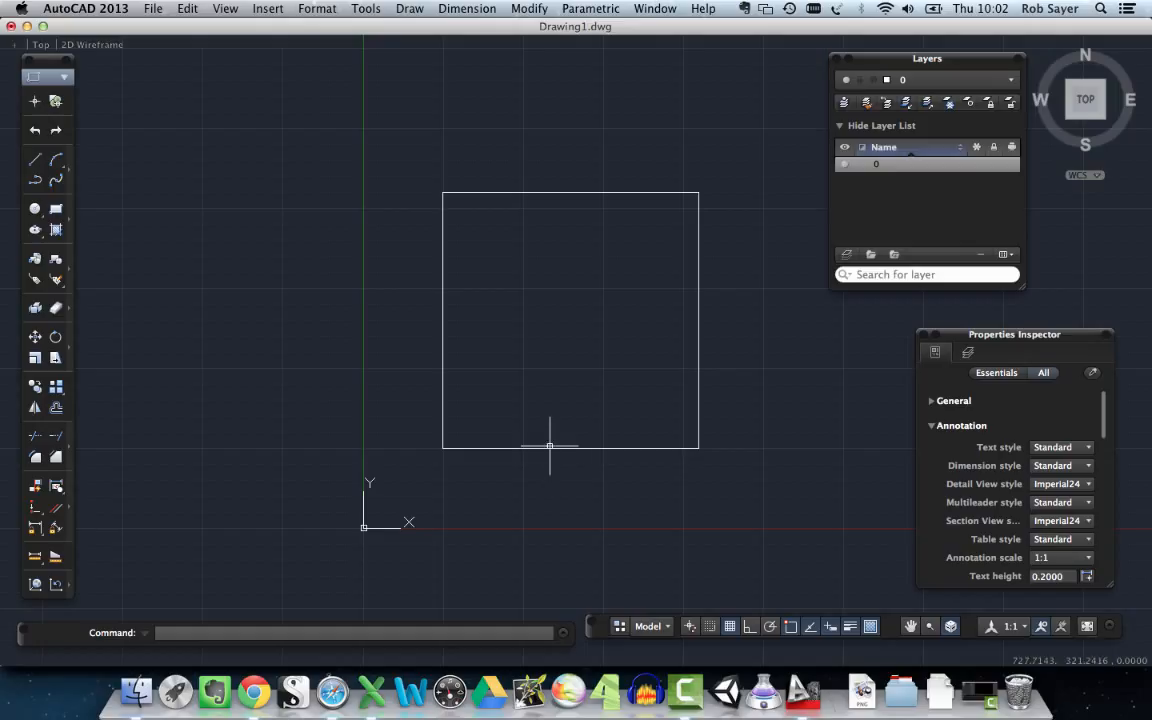
{"action": "left_click", "coordinate": [550, 448]}
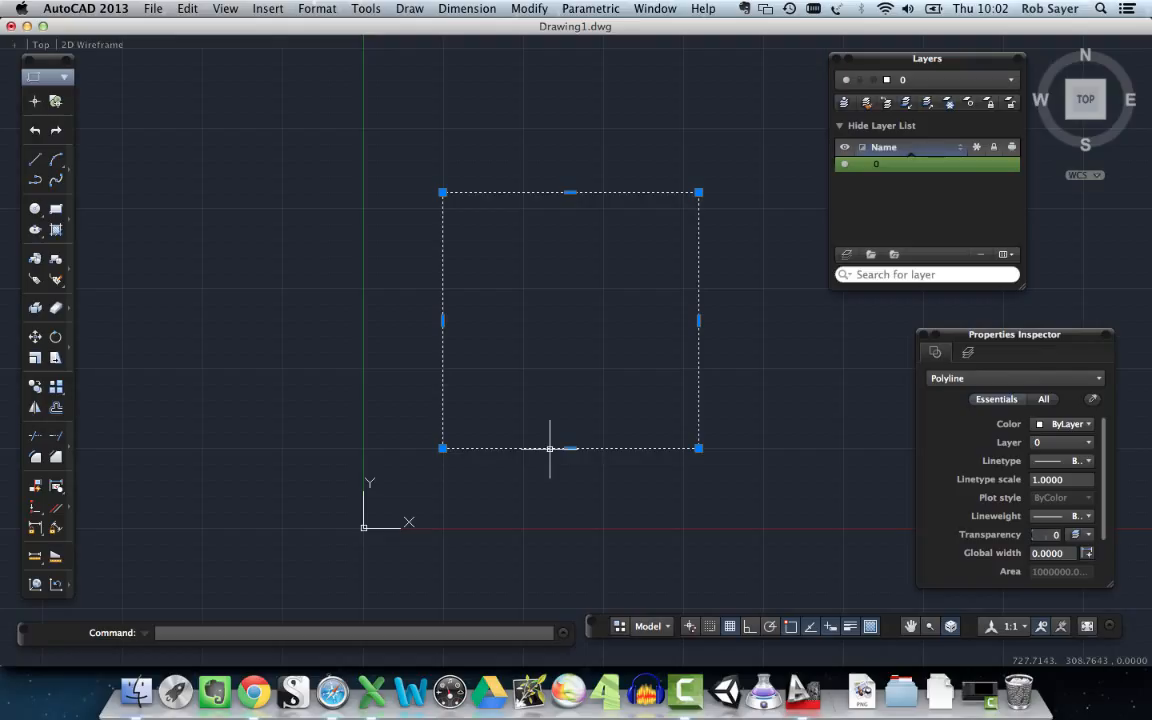
{"action": "key", "text": "Delete"}
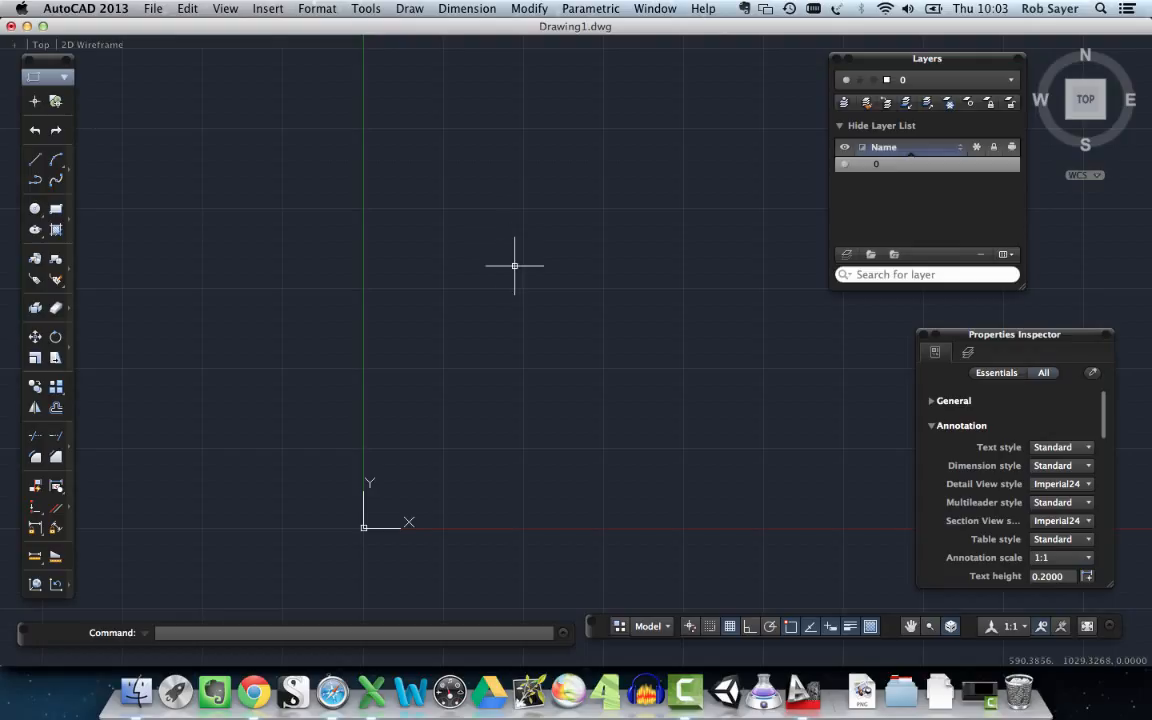
Draw a rectangle with its first corner at the origin (0, 0) and its opposite corner at -1000, -1000.
{"action": "type", "text": "REC"}
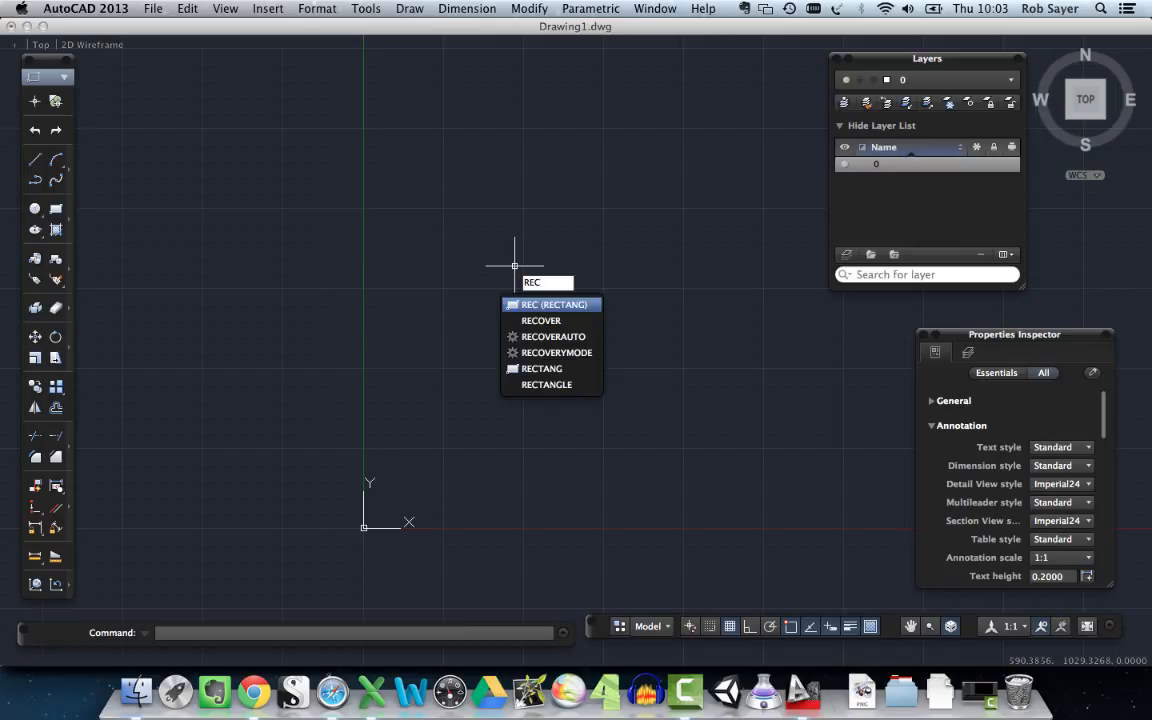
{"action": "key", "text": "Return"}
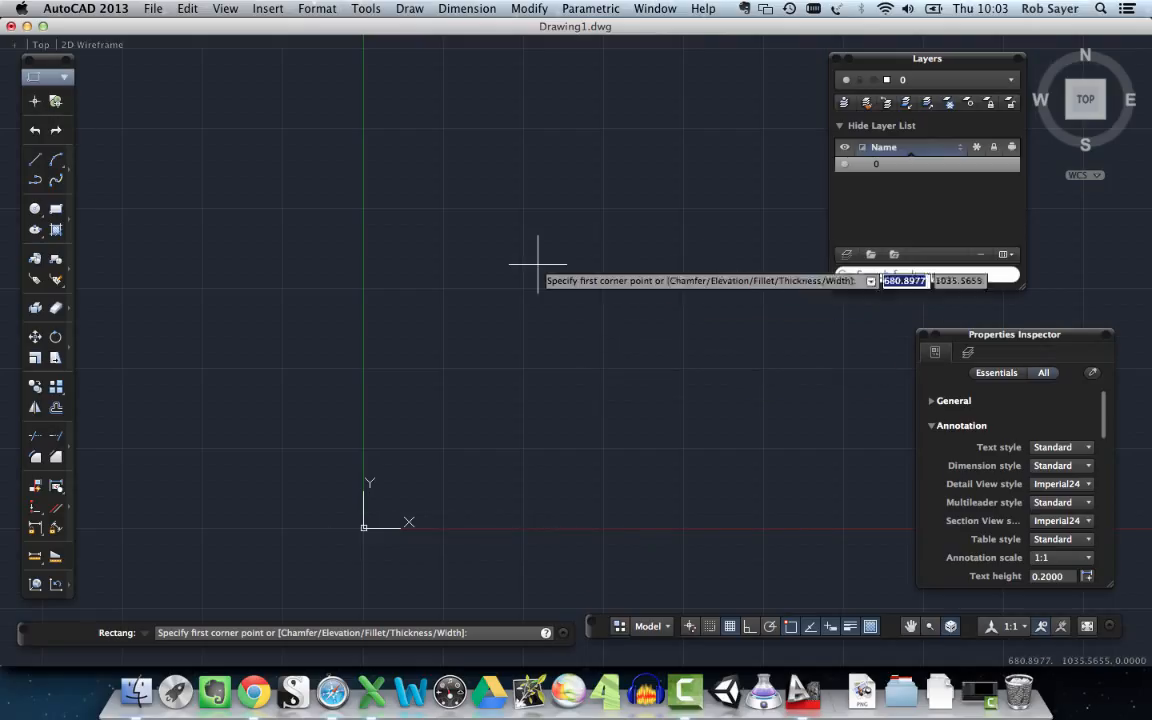
{"action": "type", "text": "0"}
{"action": "key", "text": "Tab"}
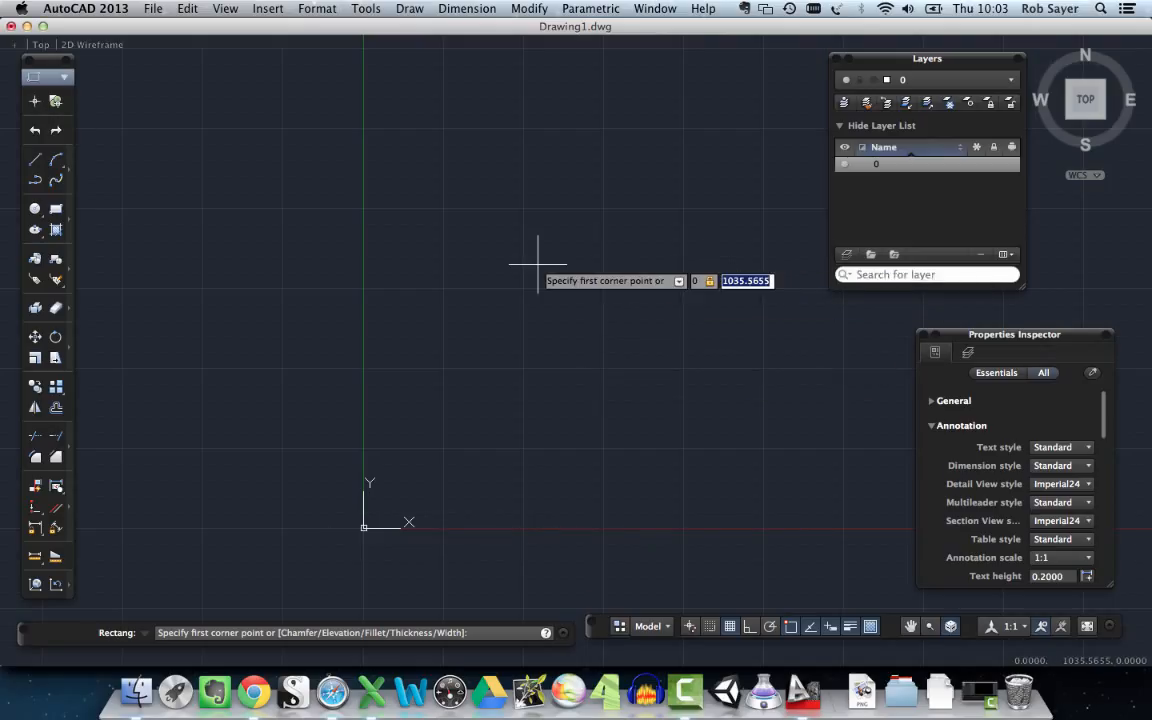
{"action": "type", "text": "0"}
{"action": "key", "text": "Return"}
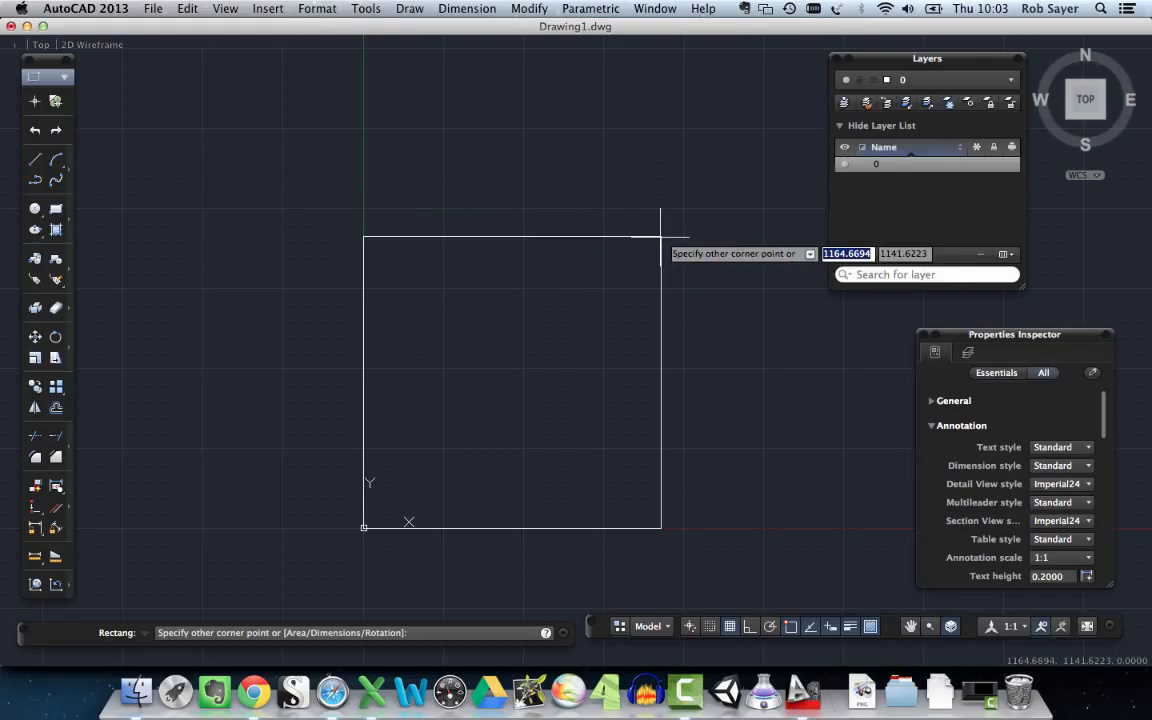
{"action": "scroll", "coordinate": [640, 268], "scroll_direction": "down", "scroll_amount": 5}
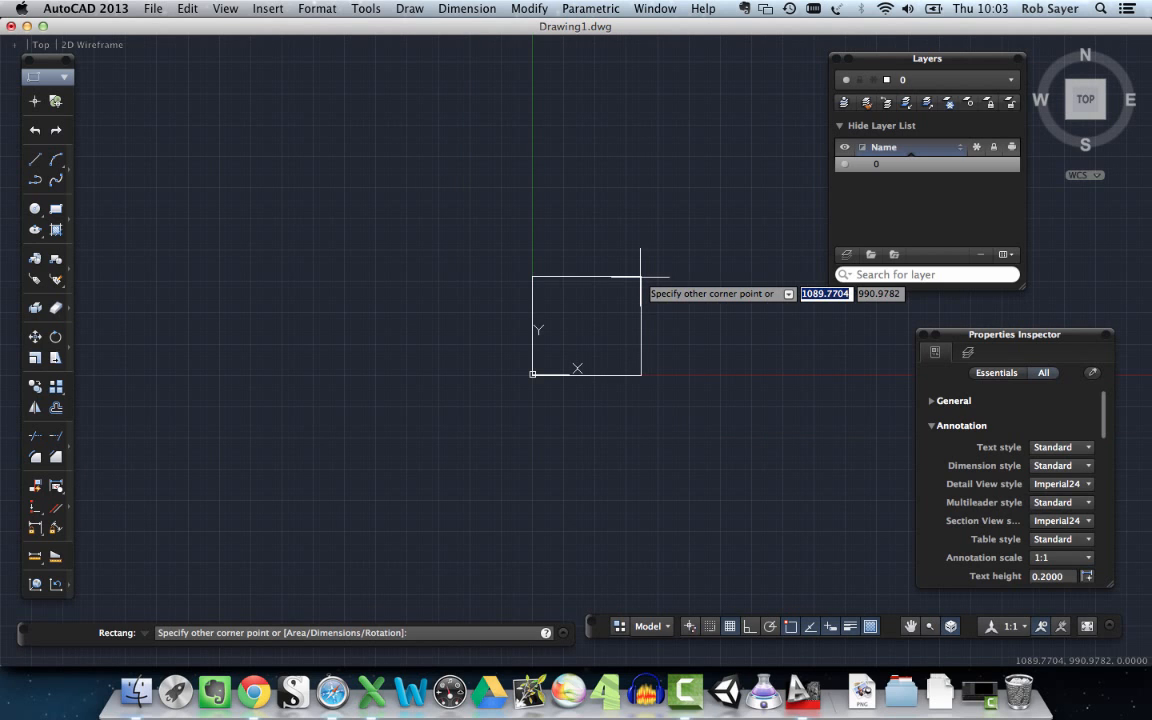
{"action": "type", "text": "-"}
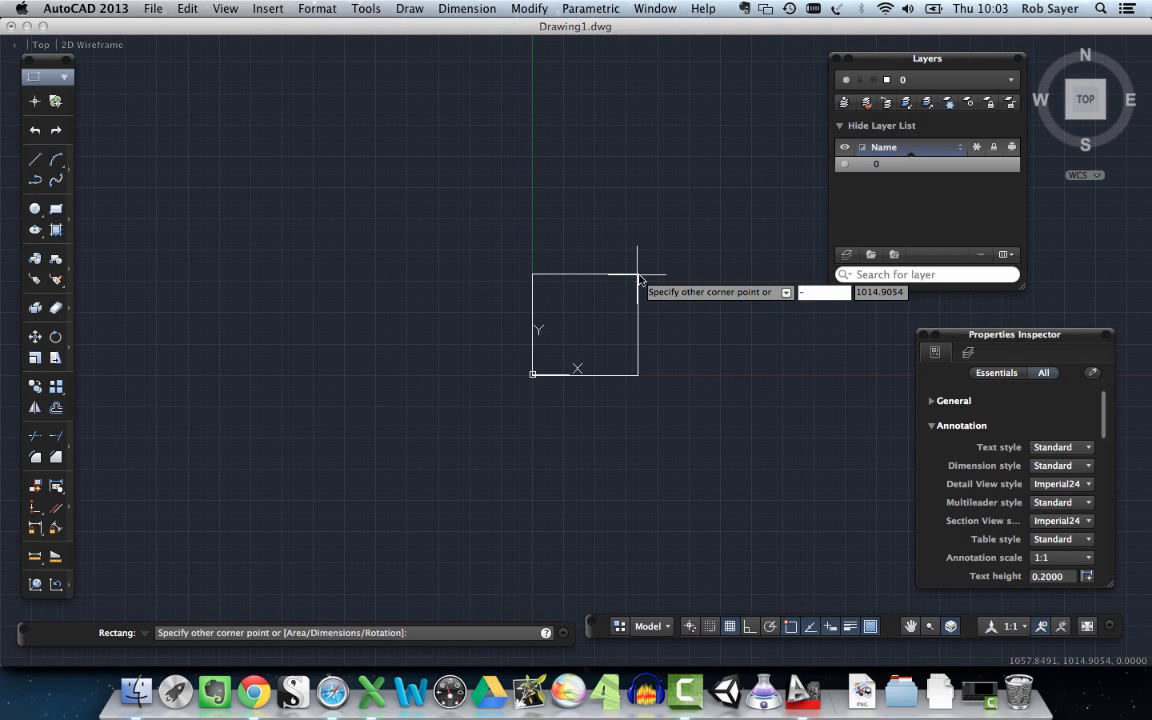
{"action": "type", "text": "1000"}
{"action": "key", "text": "Tab"}
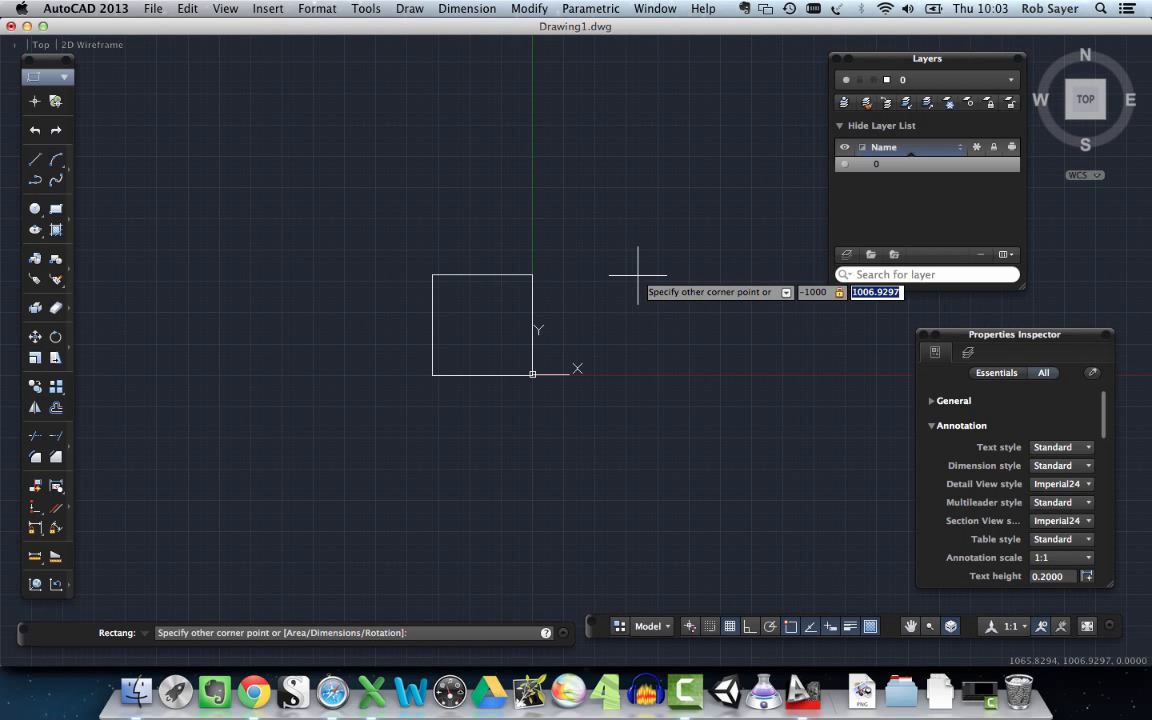
{"action": "type", "text": "-1000"}
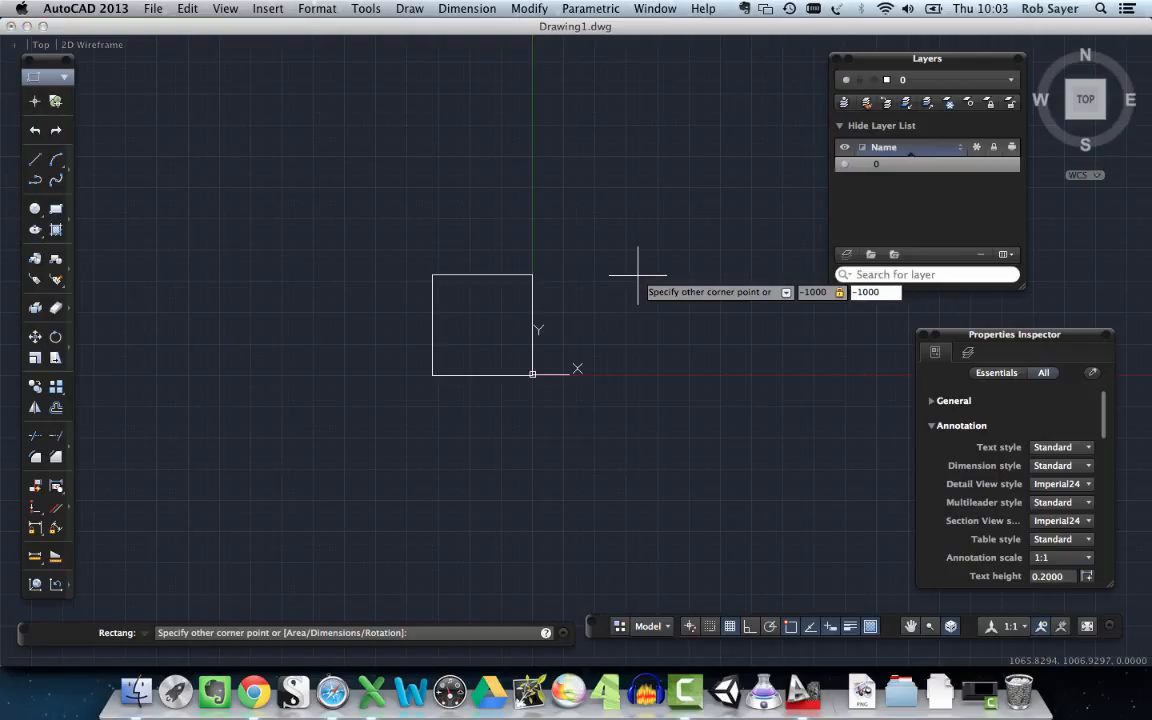
{"action": "key", "text": "Return"}
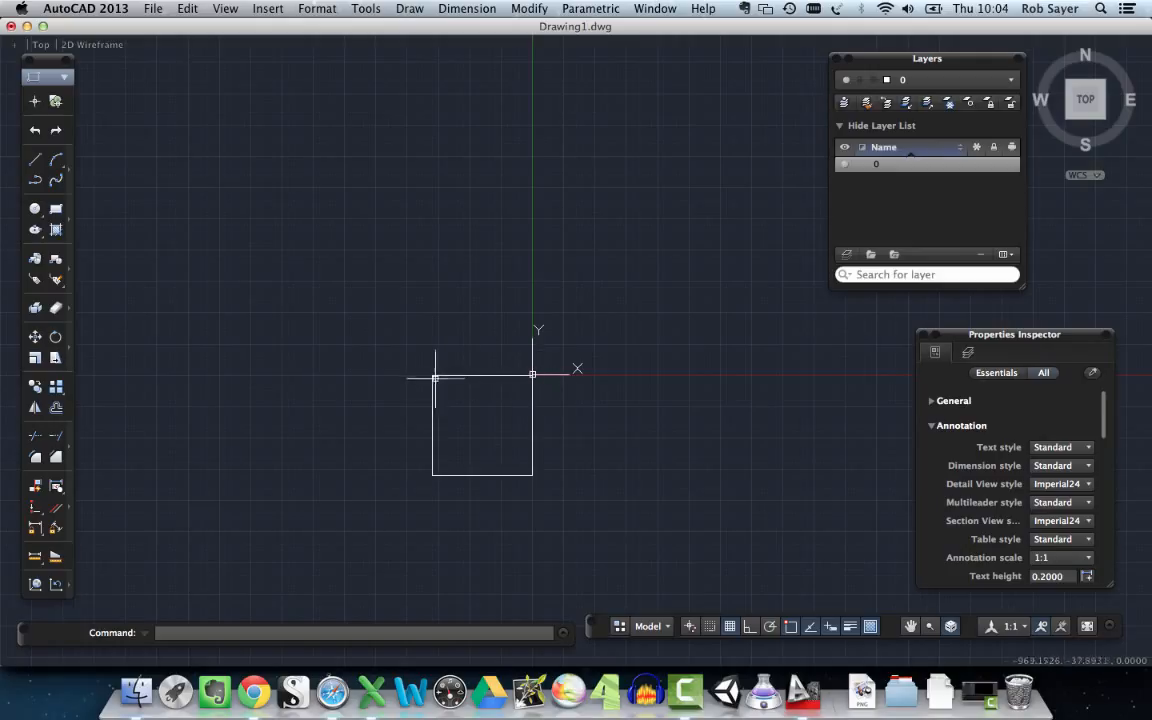
{"action": "left_click", "coordinate": [533, 375]}
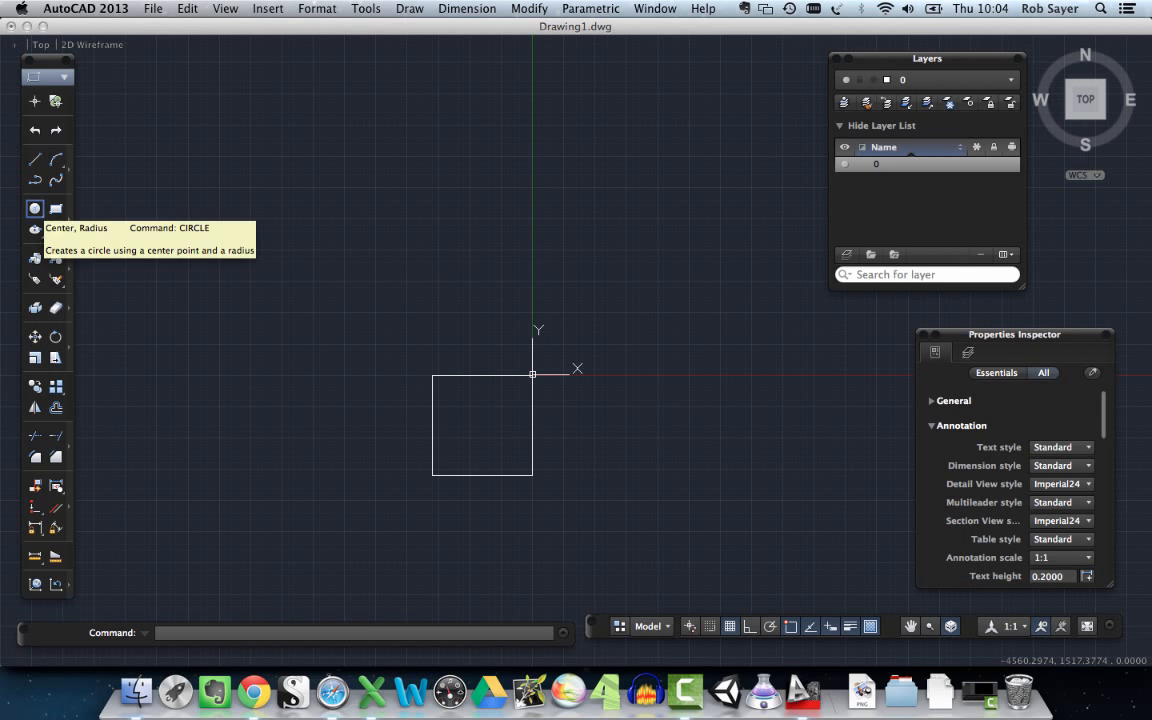
Draw a circle of radius 500 around a freely picked centre in the positive X and Y quadrant.
{"action": "left_click", "coordinate": [35, 208]}
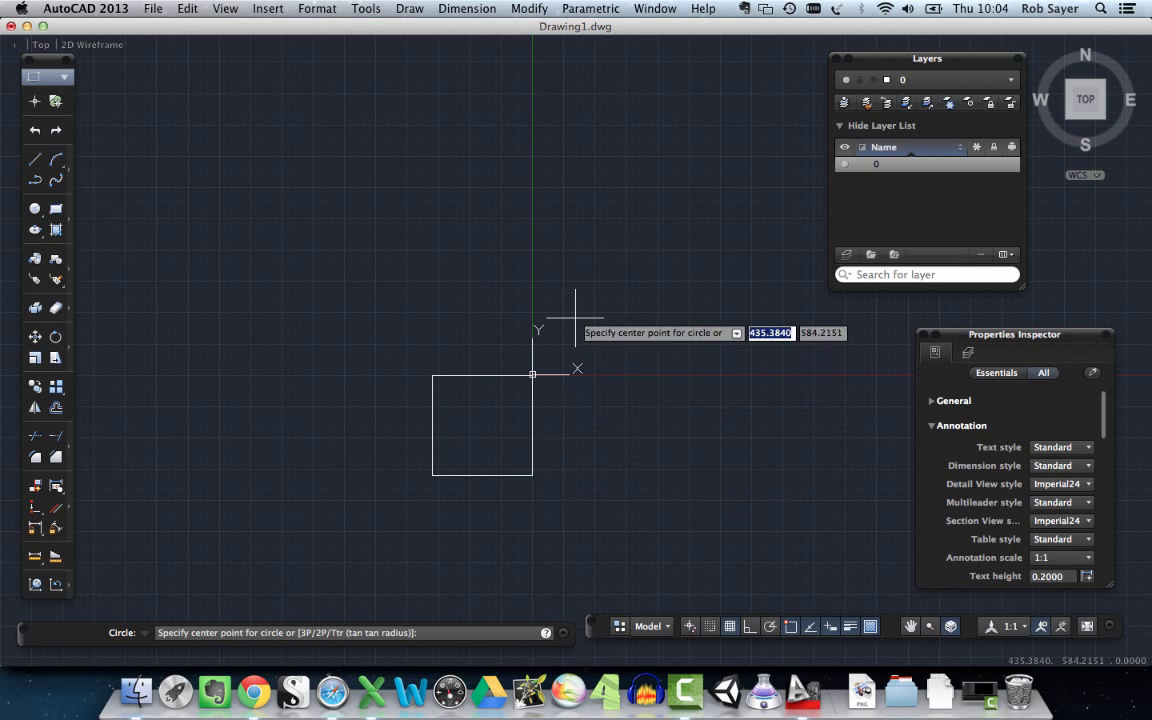
{"action": "scroll", "coordinate": [592, 293], "scroll_direction": "up", "scroll_amount": 4}
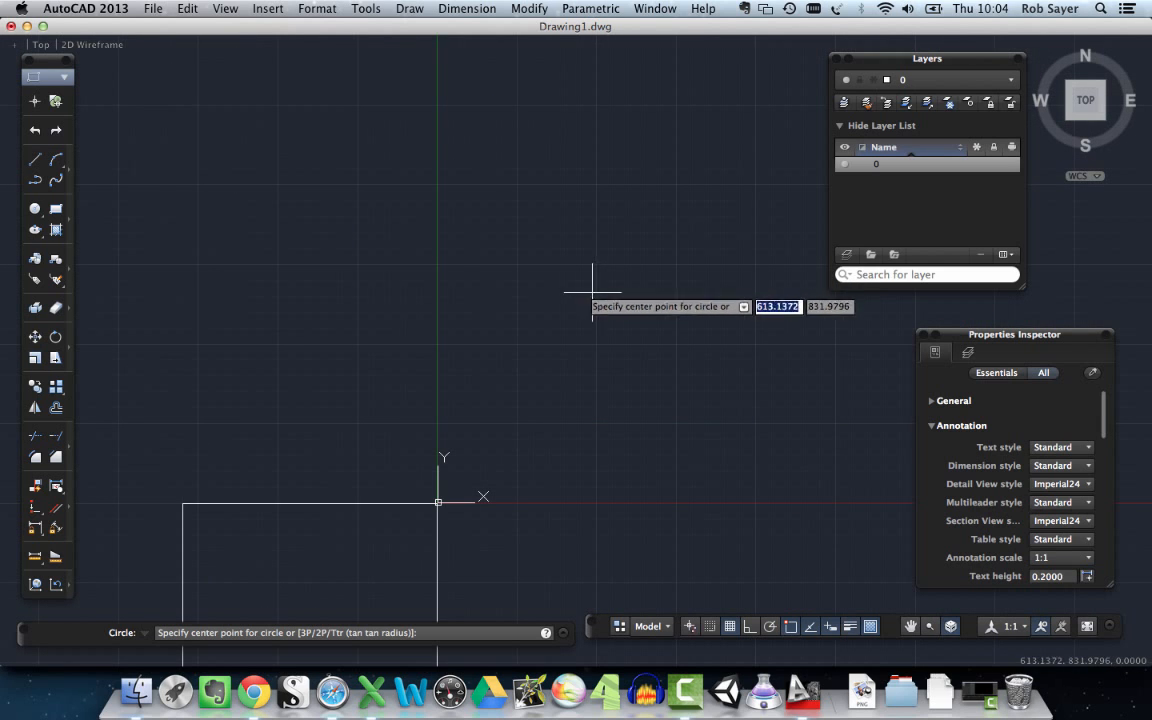
{"action": "left_click", "coordinate": [575, 287]}
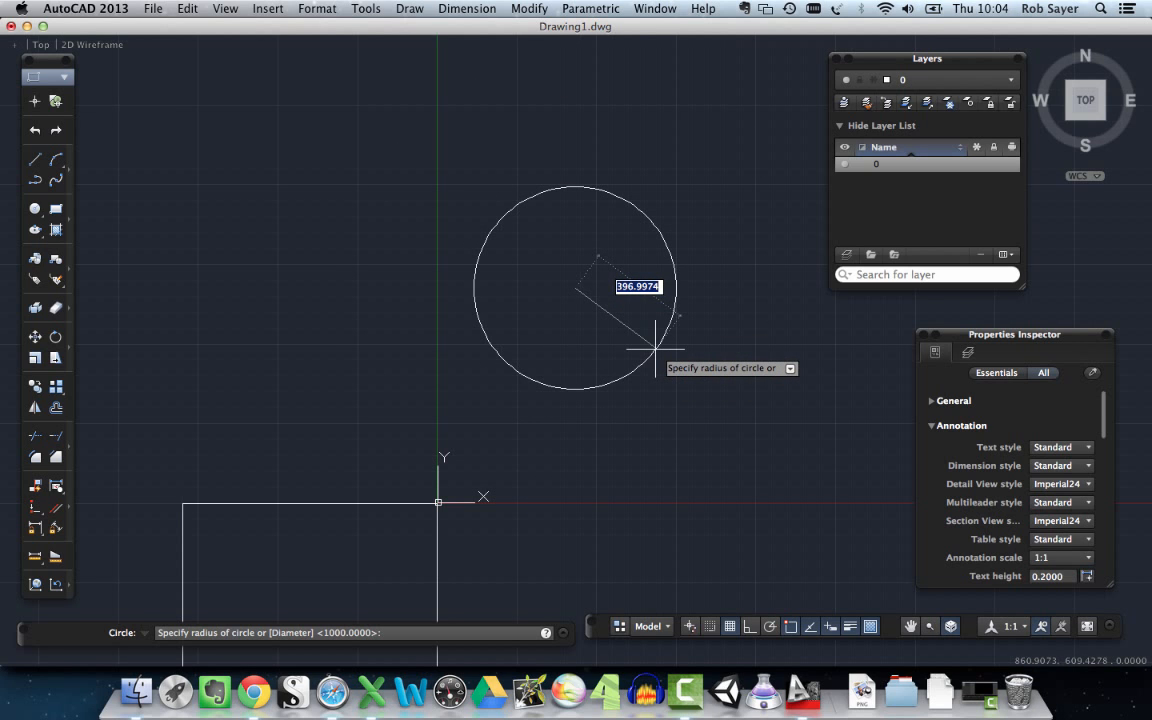
{"action": "type", "text": "500"}
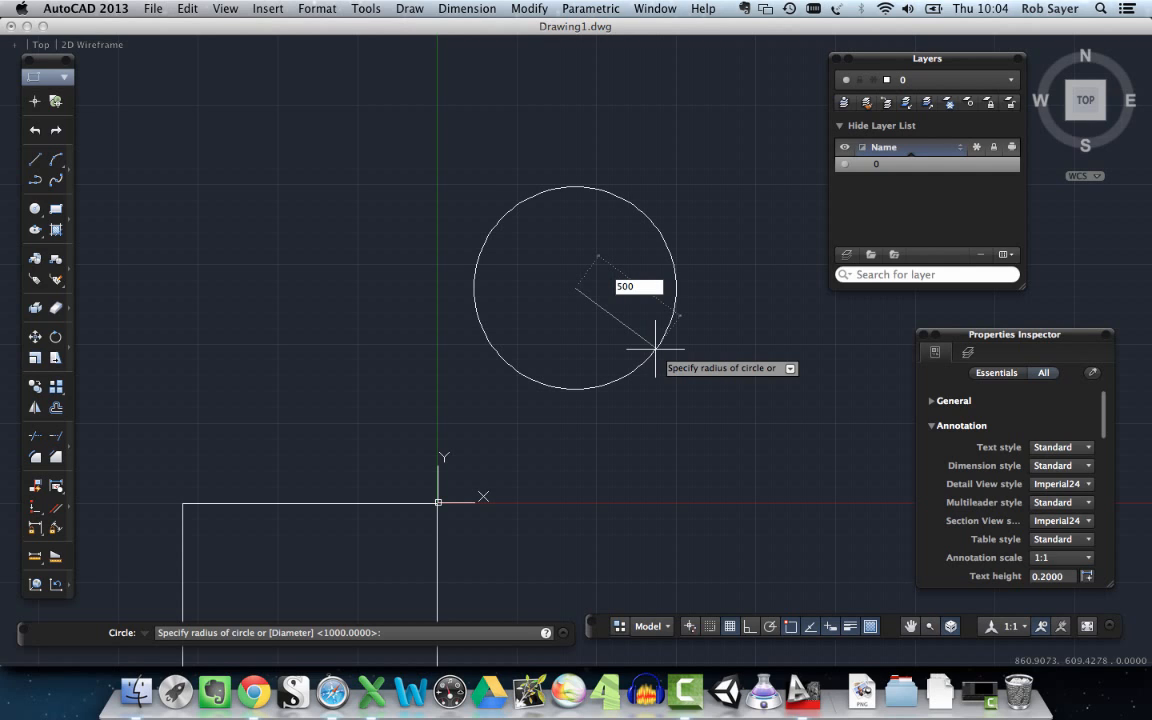
{"action": "key", "text": "Return"}
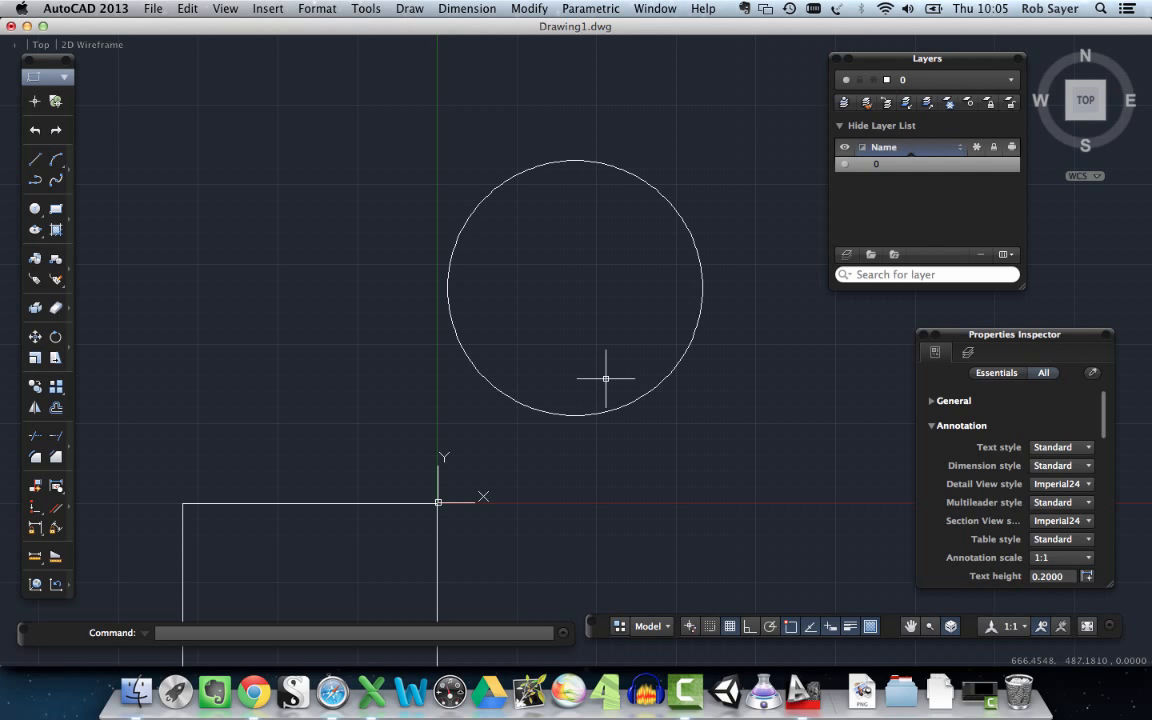
Draw a circle of radius 150 with its centre at the coordinates (10, 10).
{"action": "type", "text": "ci"}
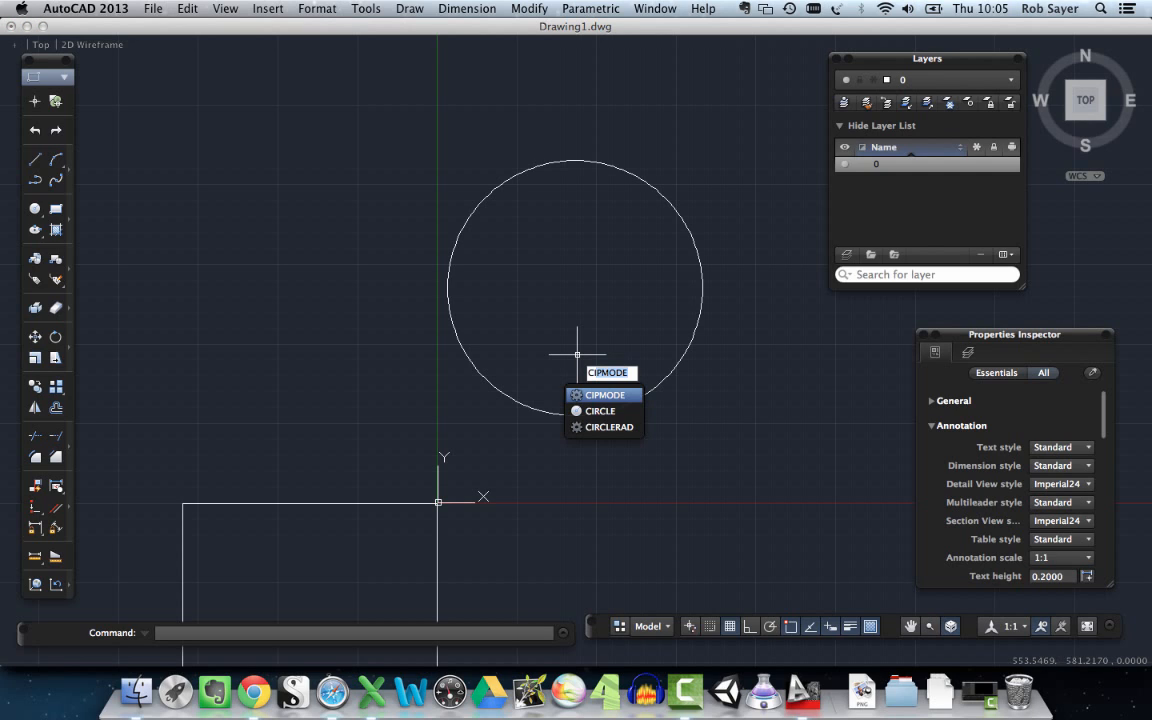
{"action": "type", "text": "r"}
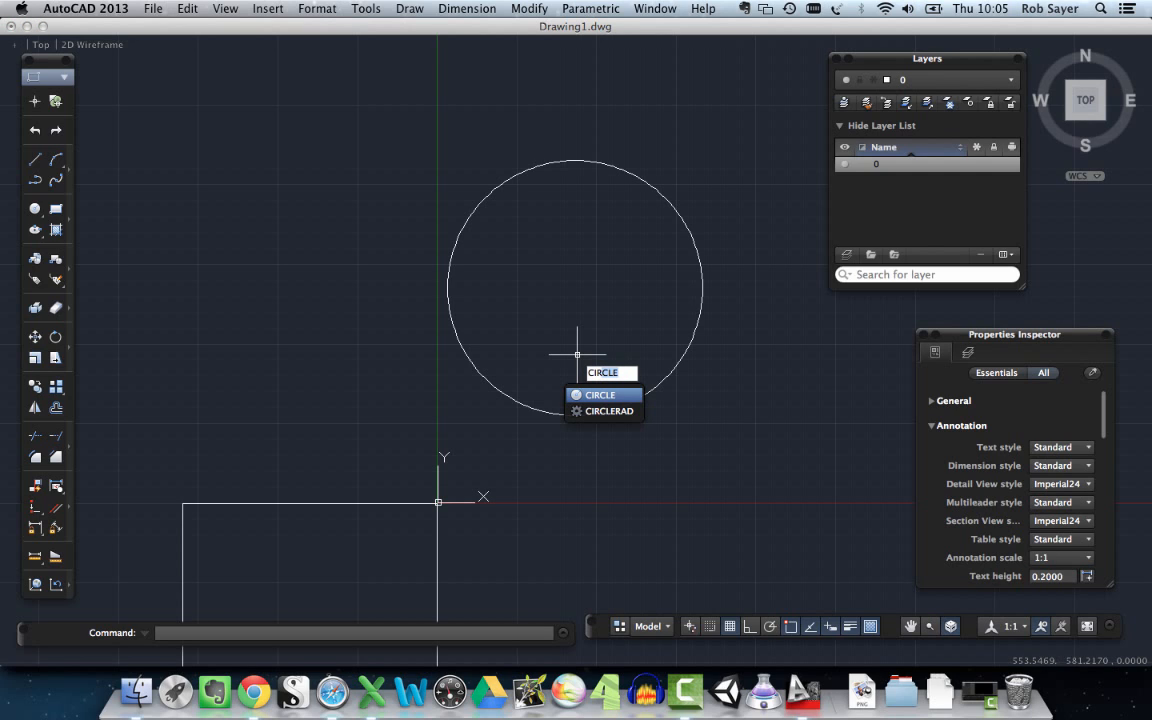
{"action": "key", "text": "Return"}
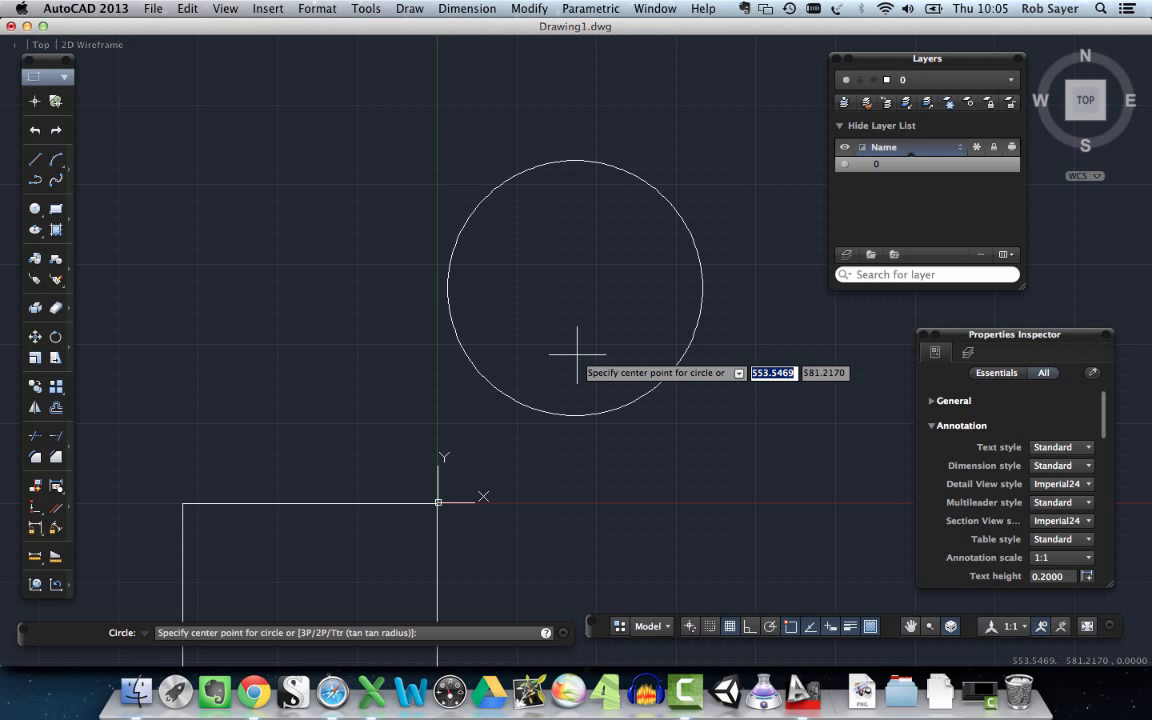
{"action": "type", "text": "10"}
{"action": "key", "text": "Tab"}
{"action": "type", "text": "1"}
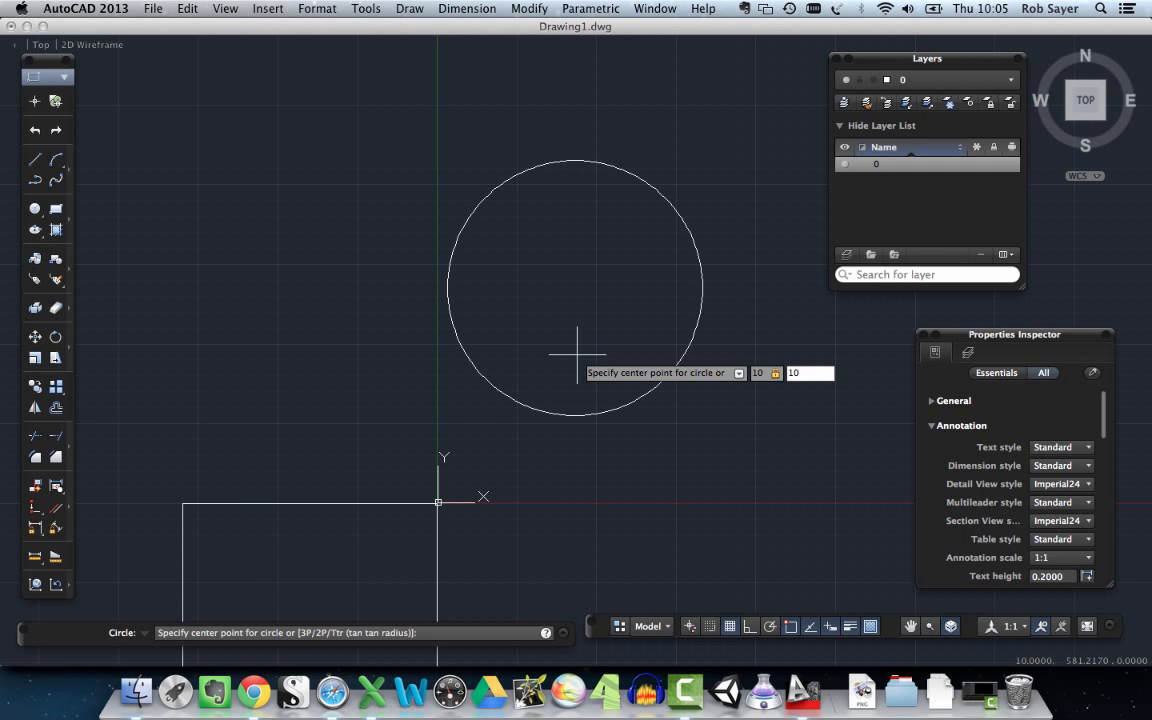
{"action": "key", "text": "Return"}
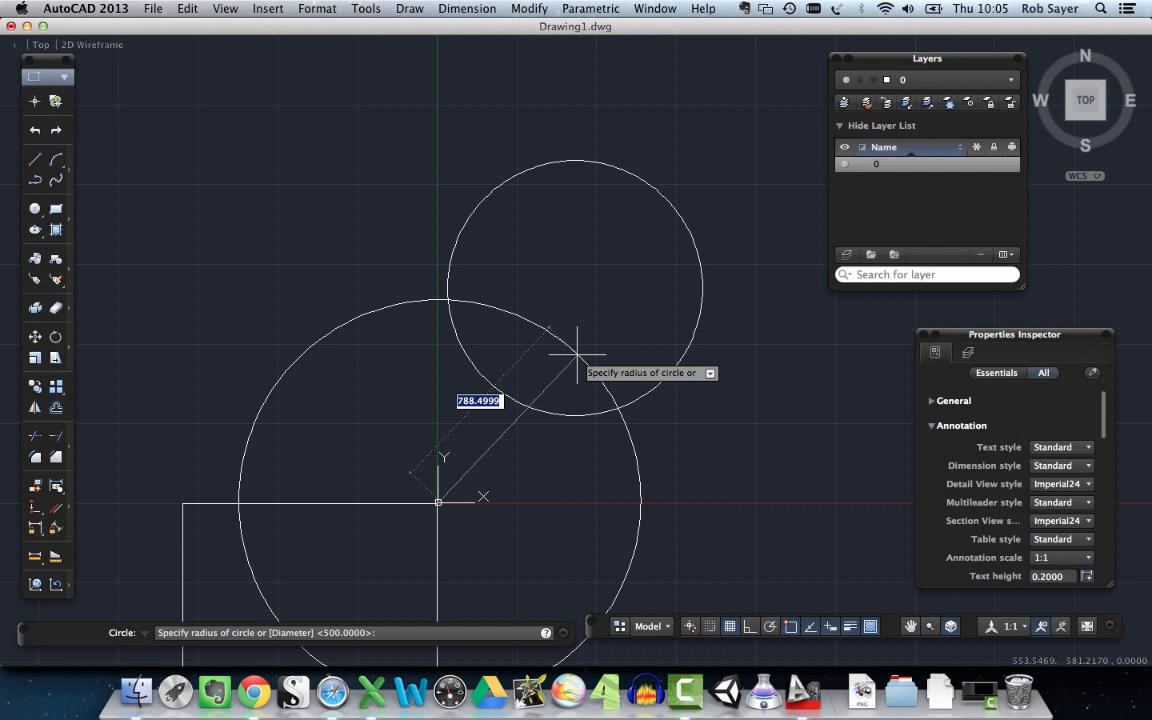
{"action": "type", "text": "150"}
{"action": "key", "text": "Return"}
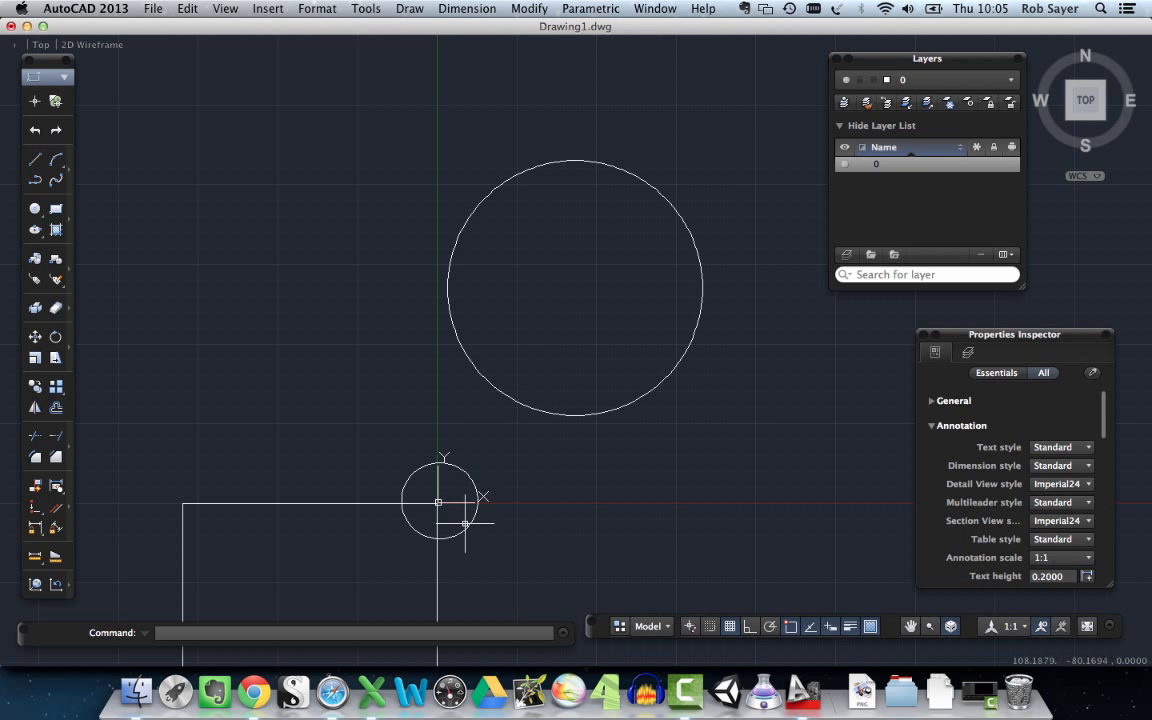
Draw a circle of radius 150 with its centre at the coordinates (1000, 1000).
{"action": "scroll", "coordinate": [440, 500], "scroll_direction": "up", "scroll_amount": 5}
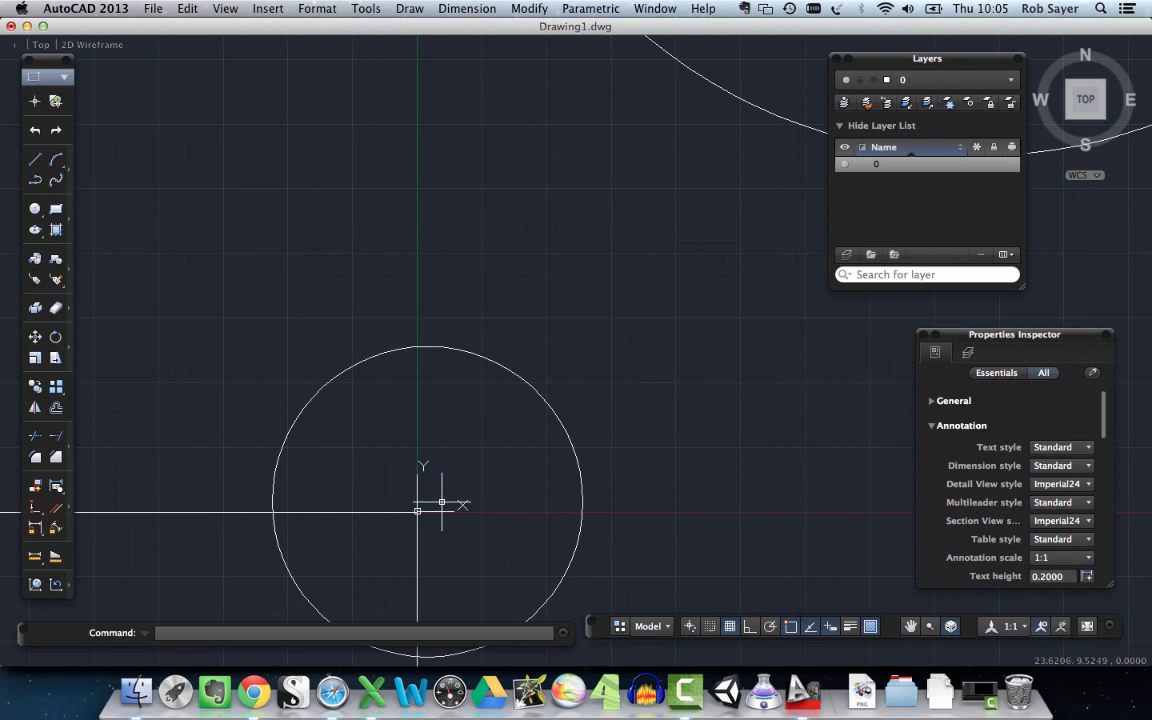
{"action": "scroll", "coordinate": [381, 544], "scroll_direction": "up", "scroll_amount": 5}
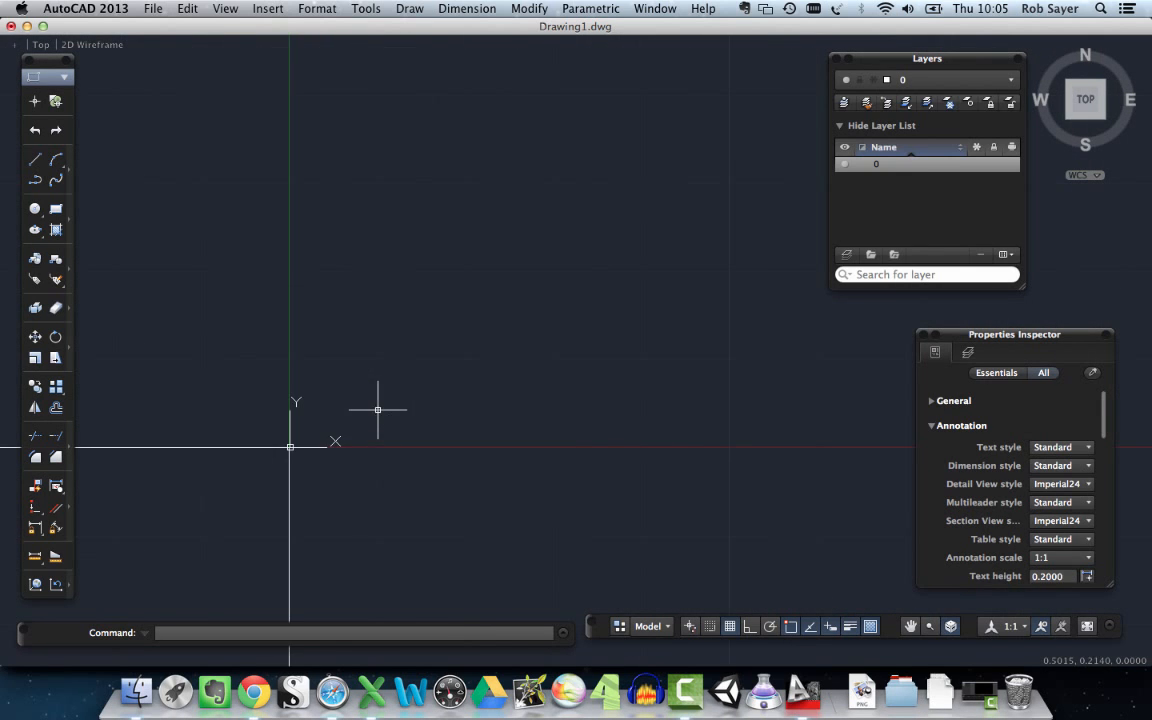
{"action": "scroll", "coordinate": [272, 461], "scroll_direction": "up", "scroll_amount": 3}
{"action": "scroll", "coordinate": [272, 464], "scroll_direction": "down", "scroll_amount": 5}
{"action": "scroll", "coordinate": [358, 425], "scroll_direction": "down", "scroll_amount": 5}
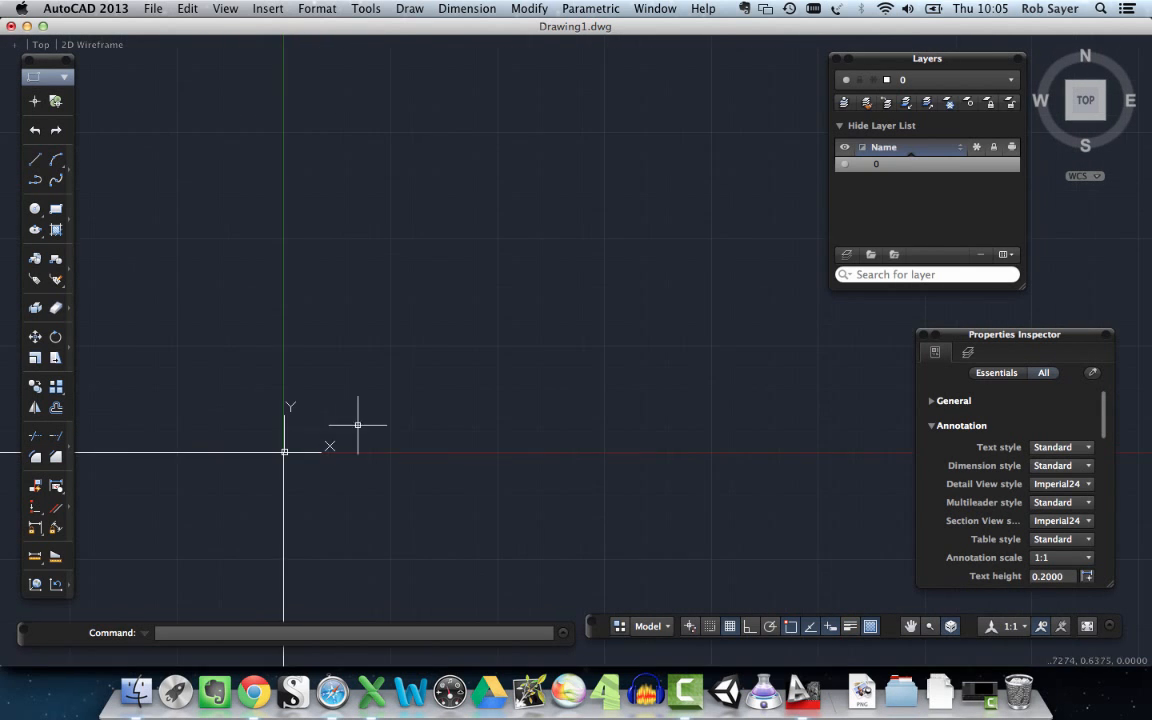
{"action": "scroll", "coordinate": [452, 406], "scroll_direction": "down", "scroll_amount": 5}
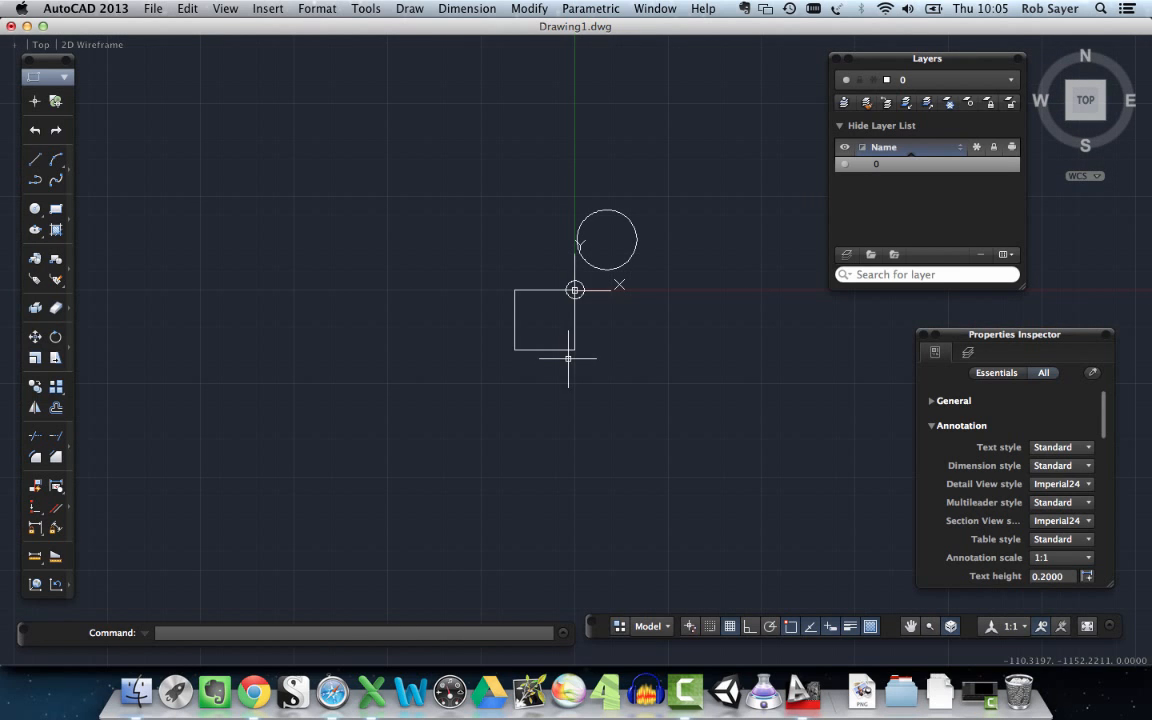
{"action": "type", "text": "cir"}
{"action": "key", "text": "Return"}
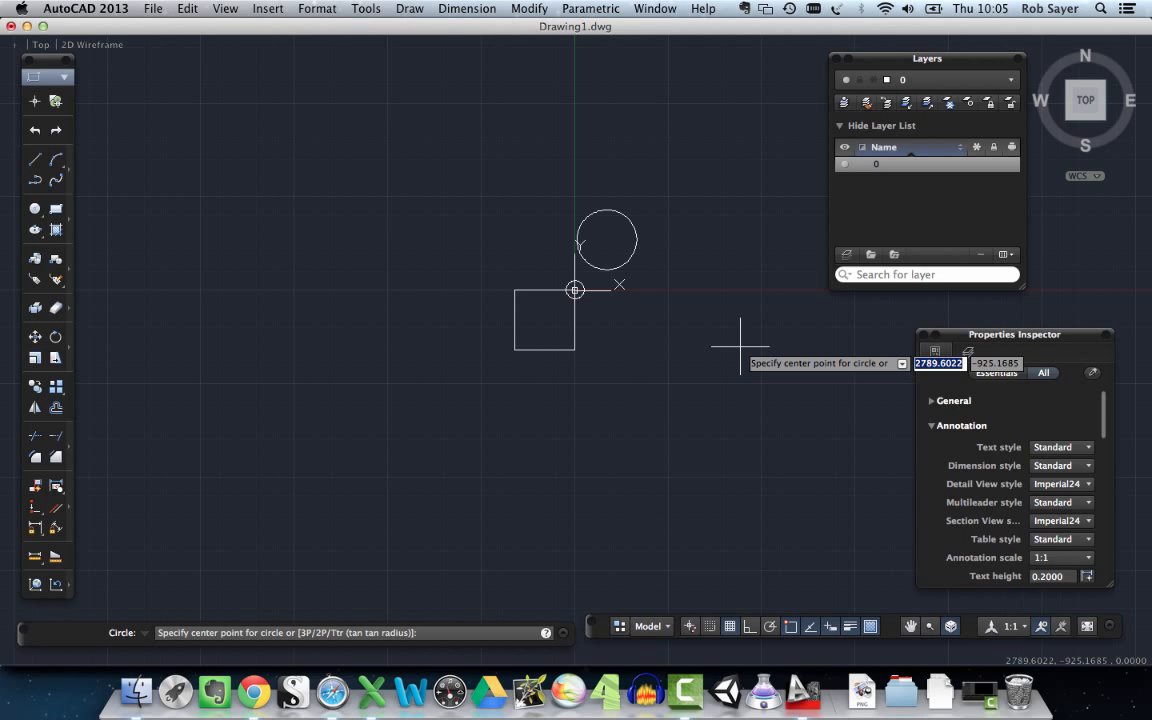
{"action": "type", "text": "1000"}
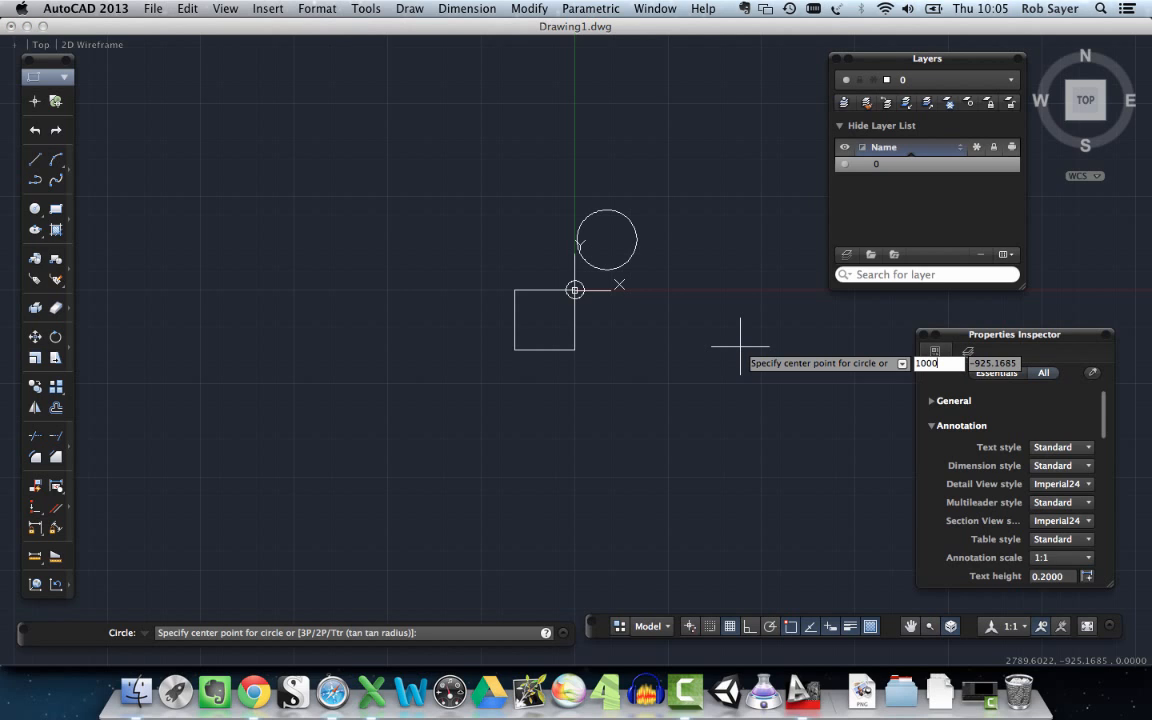
{"action": "key", "text": "Tab"}
{"action": "type", "text": "100"}
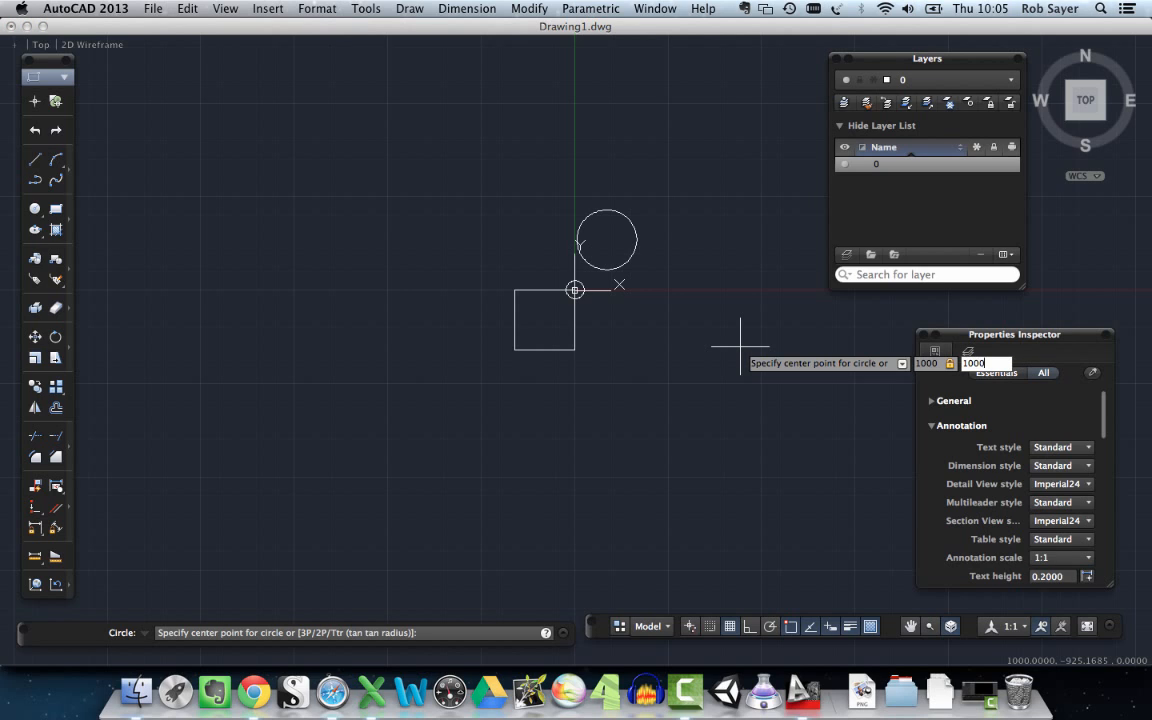
{"action": "key", "text": "Return"}
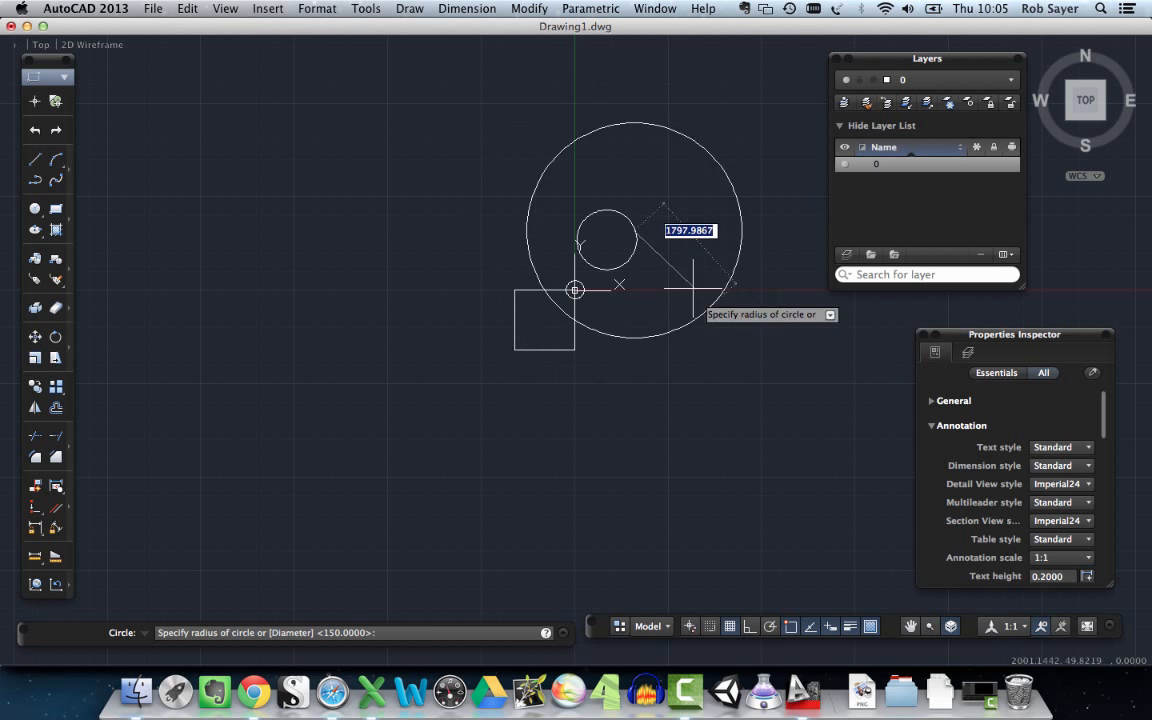
{"action": "scroll", "coordinate": [652, 237], "scroll_direction": "up", "scroll_amount": 4}
{"action": "scroll", "coordinate": [652, 237], "scroll_direction": "up", "scroll_amount": 4}
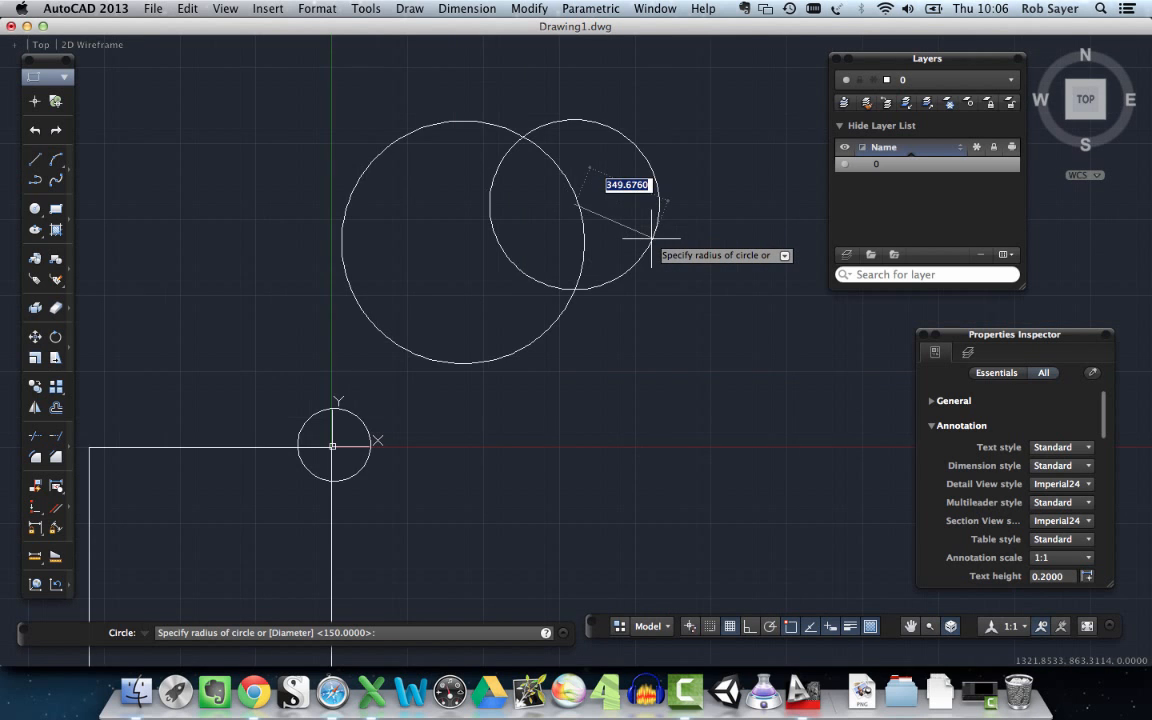
{"action": "scroll", "coordinate": [571, 193], "scroll_direction": "down", "scroll_amount": 2}
{"action": "scroll", "coordinate": [567, 204], "scroll_direction": "down", "scroll_amount": 3}
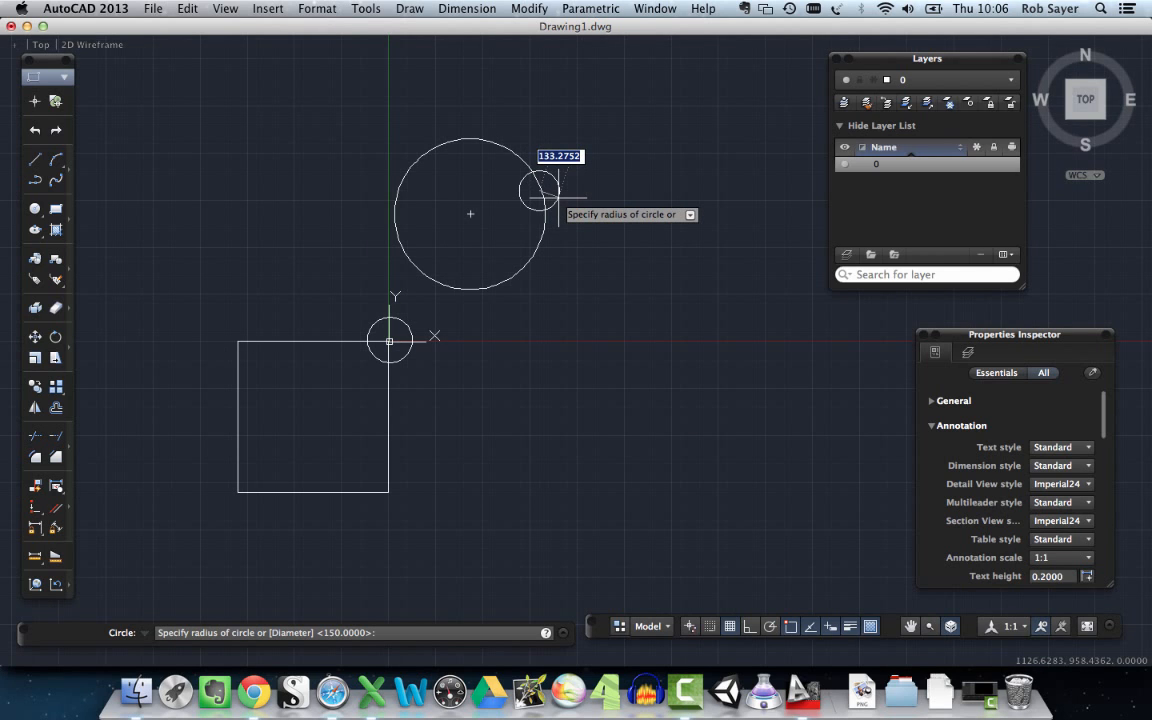
{"action": "type", "text": "150"}
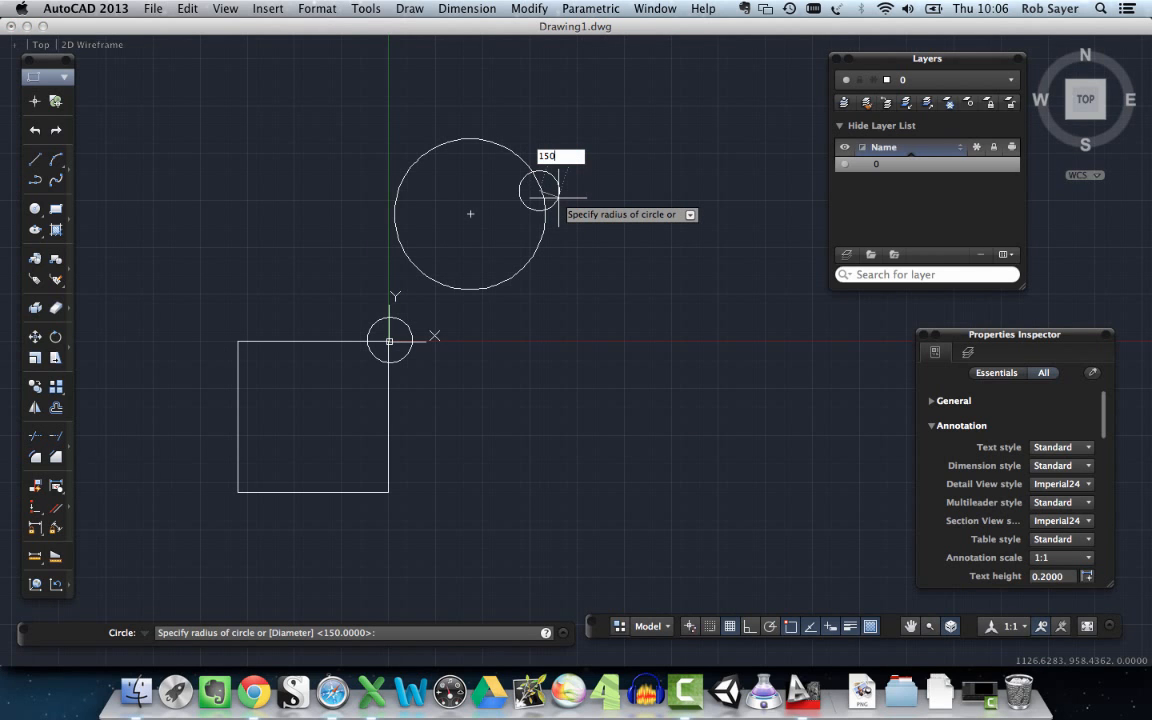
{"action": "key", "text": "Return"}
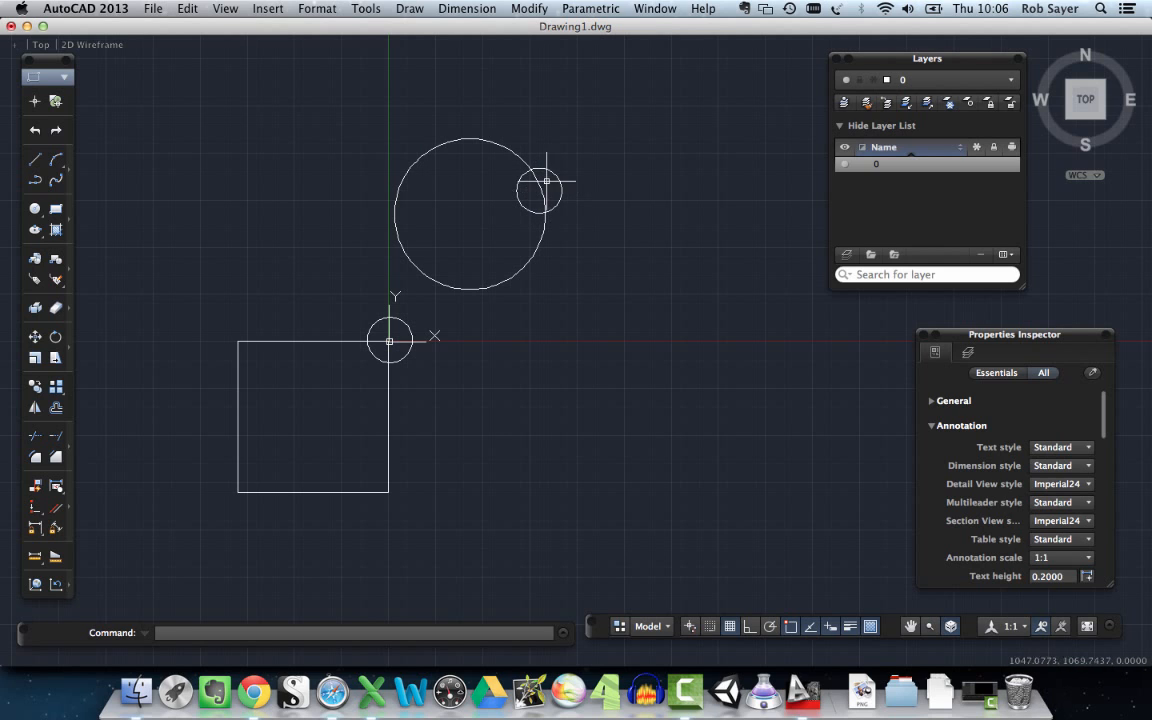
Draw a closed freehand four-sided Line shape across the positive X axis, with an upper side about 1509 long and a lower-left side about 722 long.
{"action": "scroll", "coordinate": [540, 191], "scroll_direction": "up", "scroll_amount": 6}
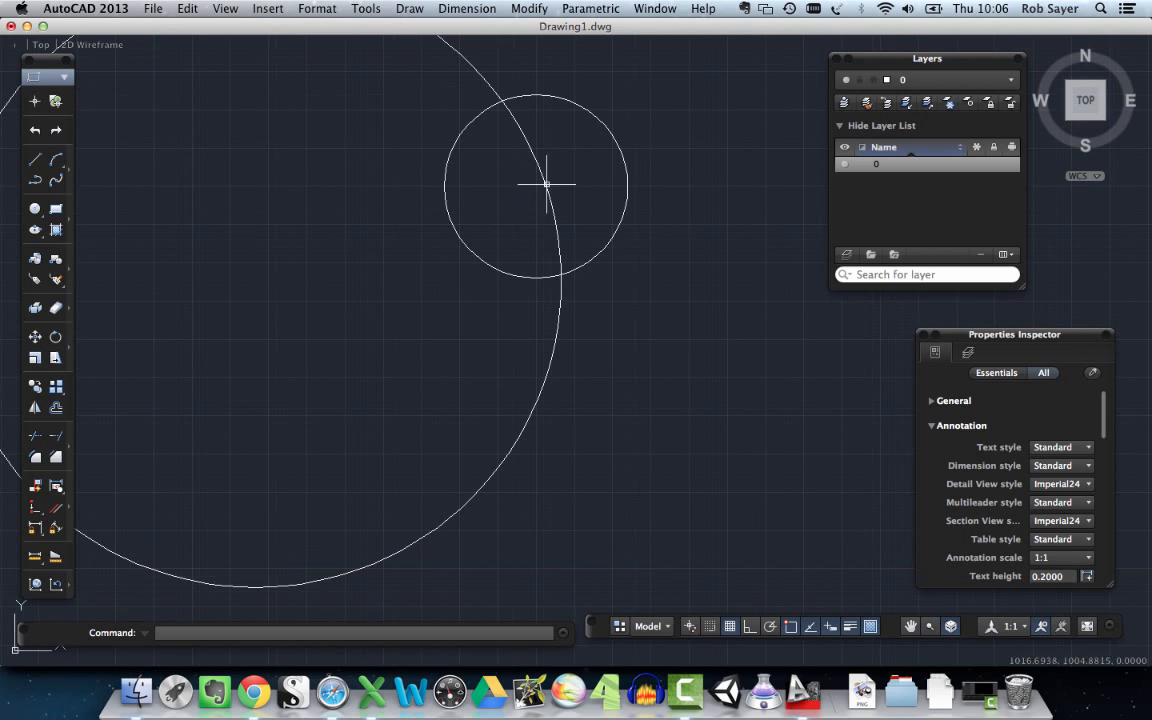
{"action": "scroll", "coordinate": [580, 154], "scroll_direction": "down", "scroll_amount": 5}
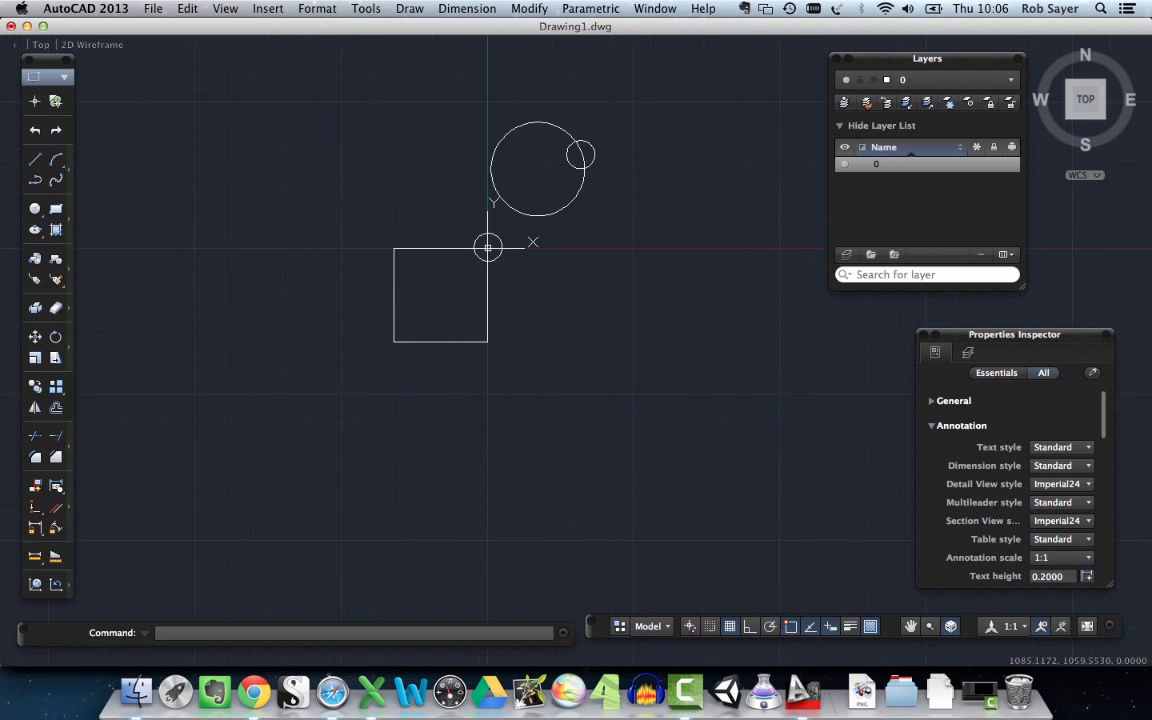
{"action": "scroll", "coordinate": [587, 150], "scroll_direction": "up", "scroll_amount": 2}
{"action": "scroll", "coordinate": [585, 155], "scroll_direction": "up", "scroll_amount": 2}
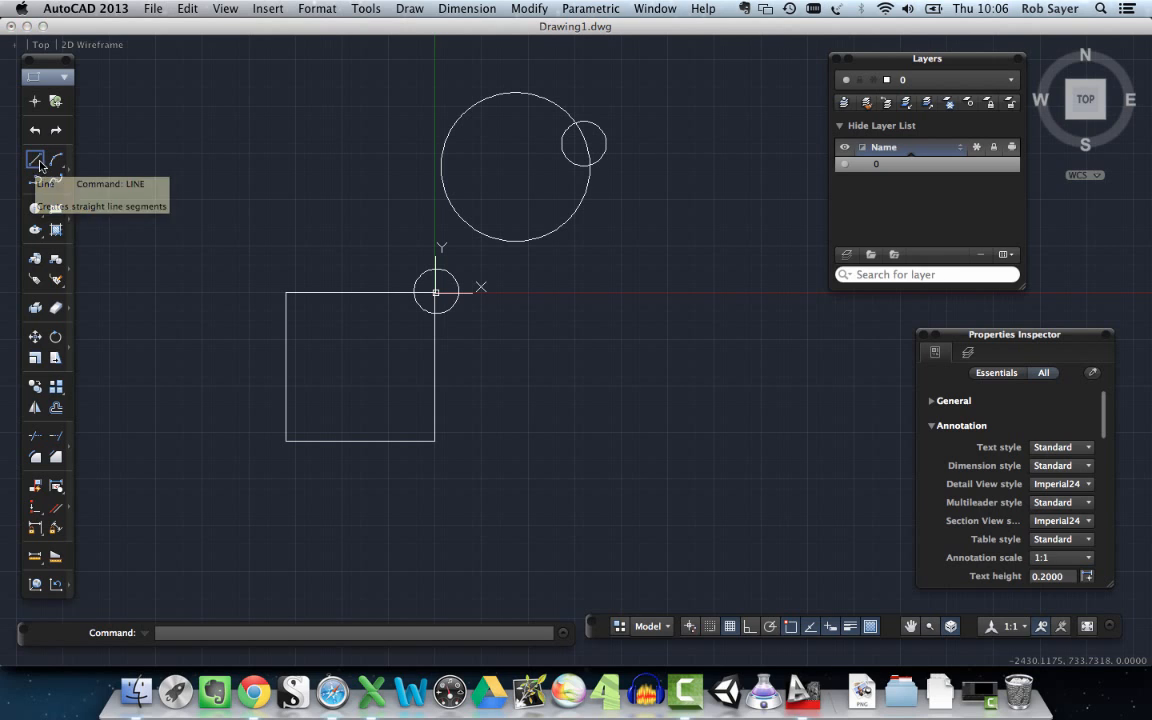
{"action": "left_click", "coordinate": [35, 160]}
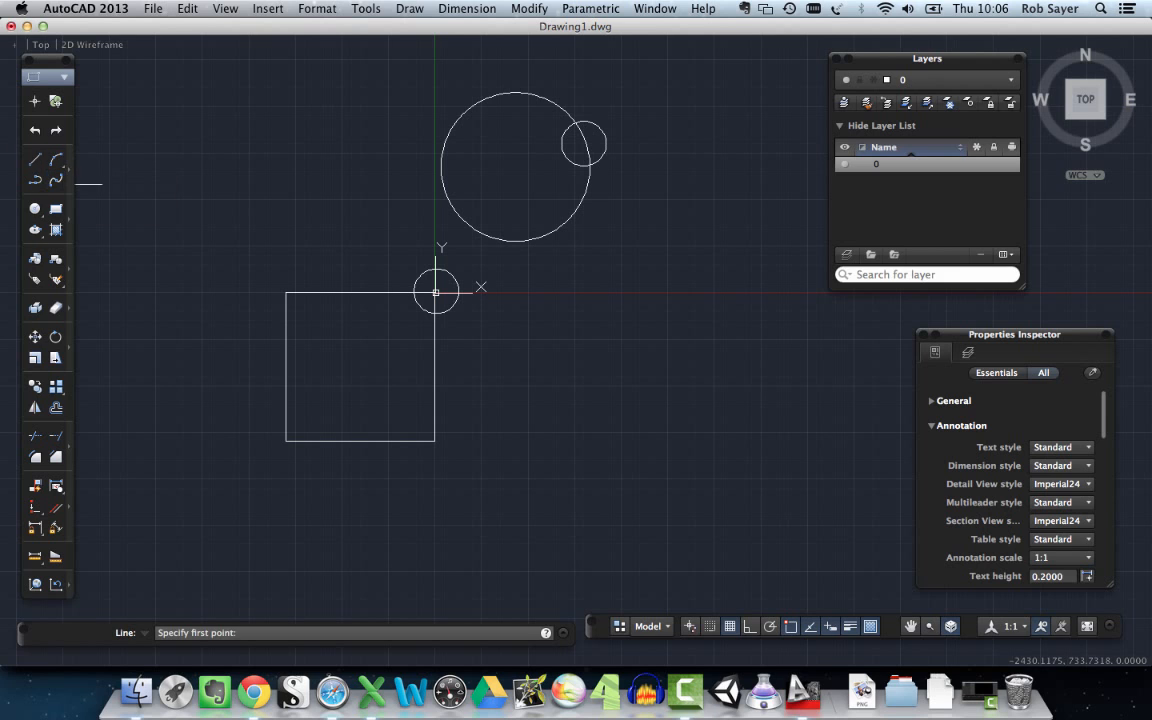
{"action": "left_click", "coordinate": [536, 348]}
{"action": "left_click", "coordinate": [730, 240]}
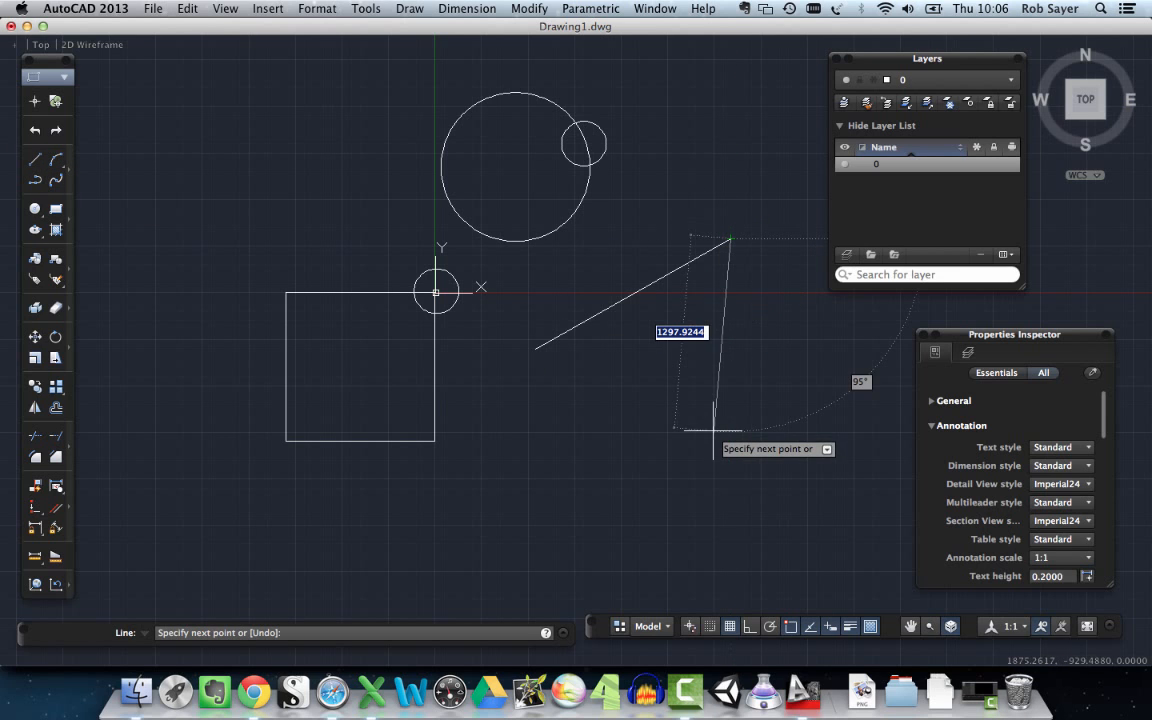
{"action": "left_click", "coordinate": [731, 404]}
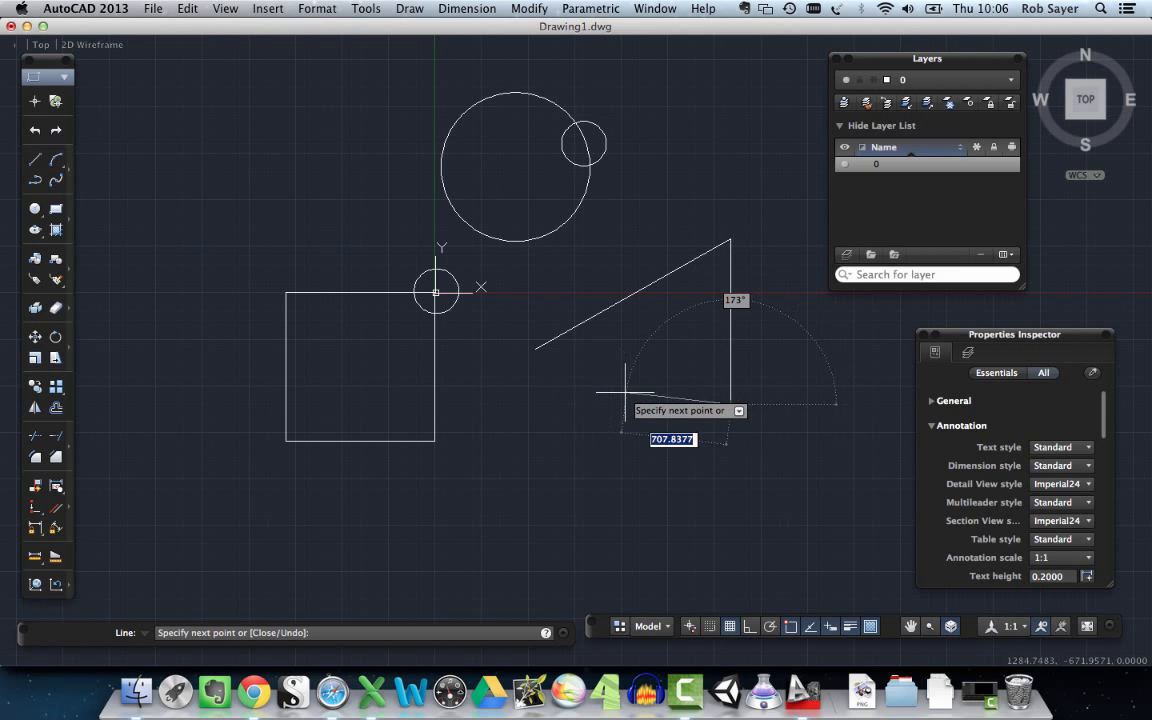
{"action": "left_click", "coordinate": [615, 419]}
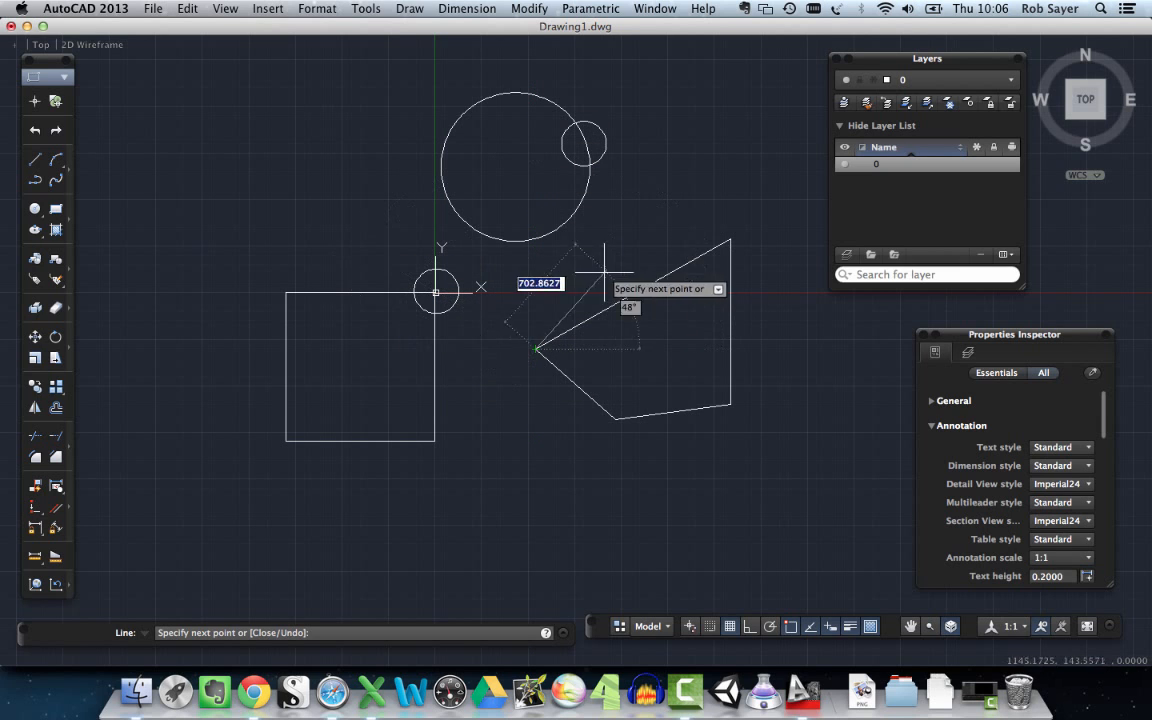
{"action": "right_click", "coordinate": [630, 162]}
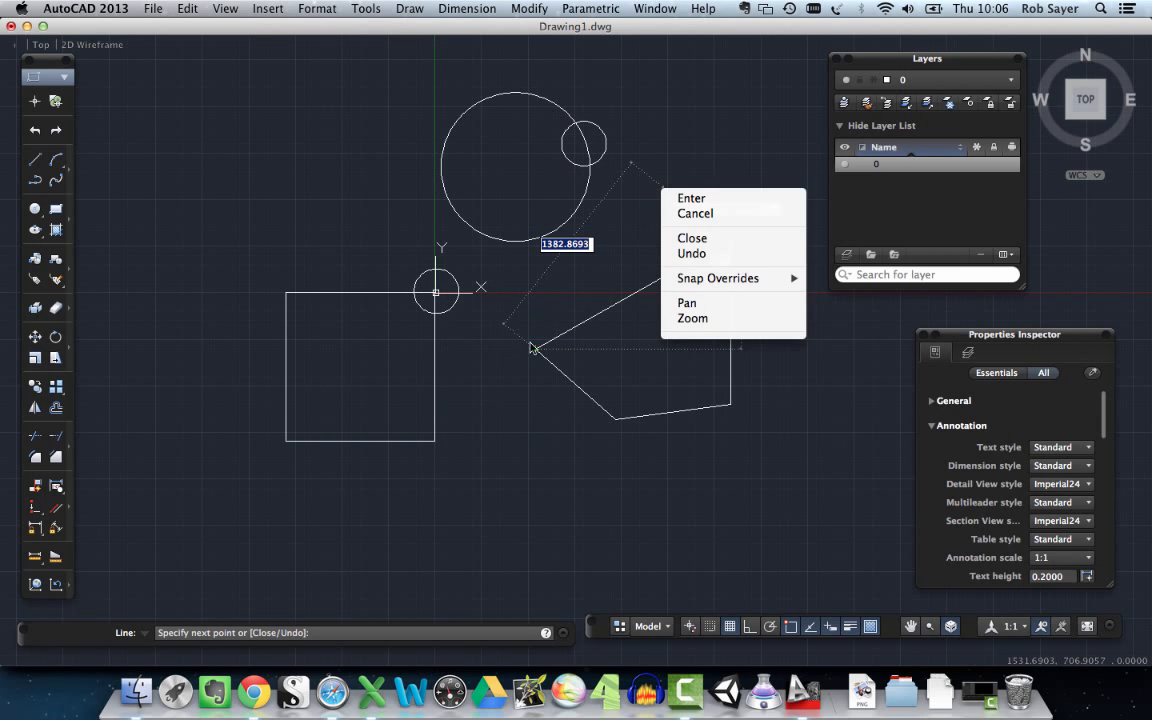
{"action": "left_click", "coordinate": [727, 216]}
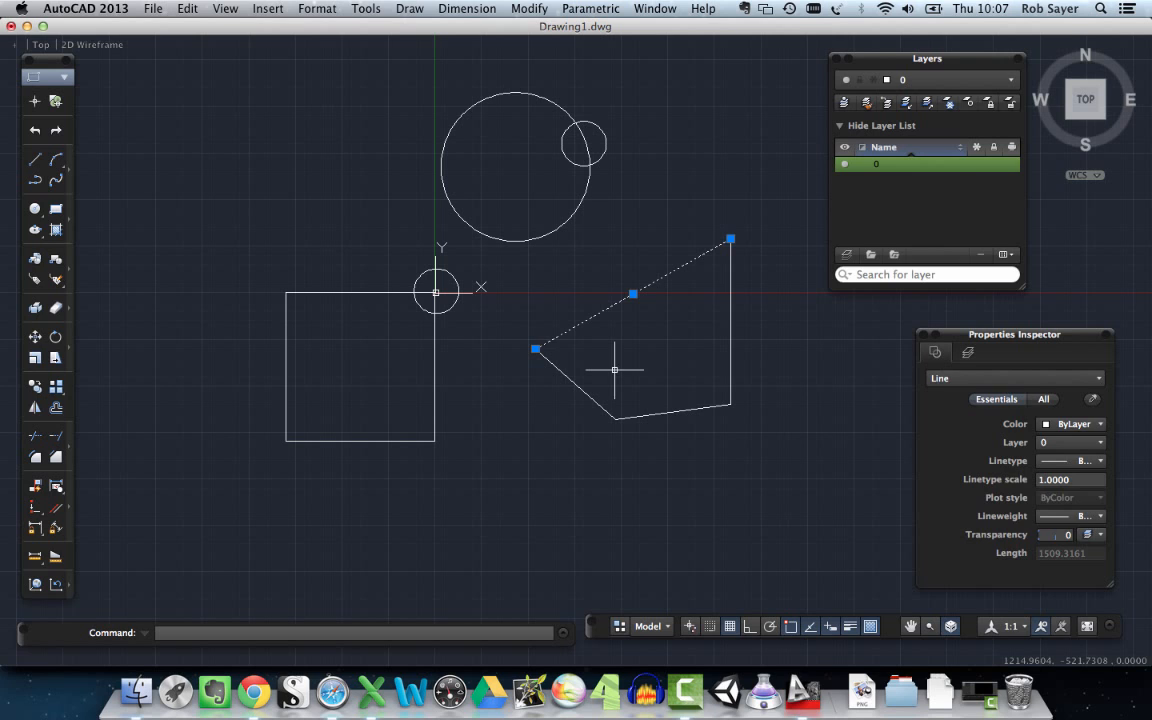
Delete all four line segments of the freehand shape and the small circle centred at (1000, 1000).
{"action": "key", "text": "Delete"}
{"action": "left_click", "coordinate": [582, 392]}
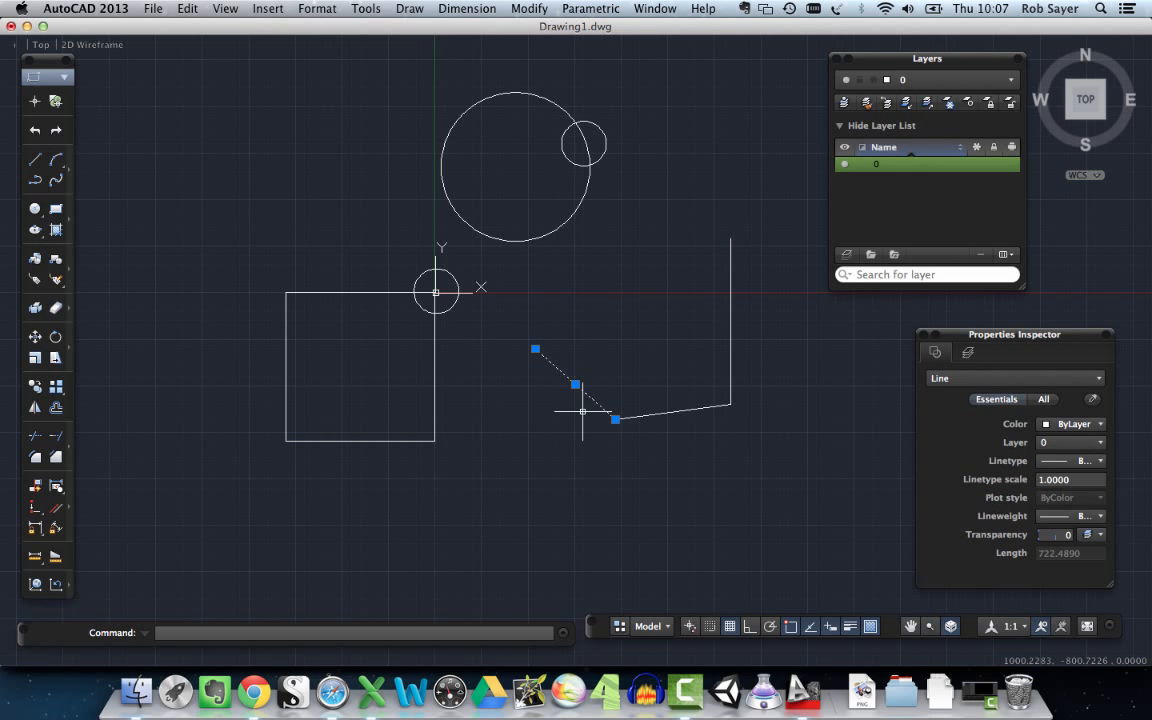
{"action": "key", "text": "Delete"}
{"action": "left_click", "coordinate": [609, 187]}
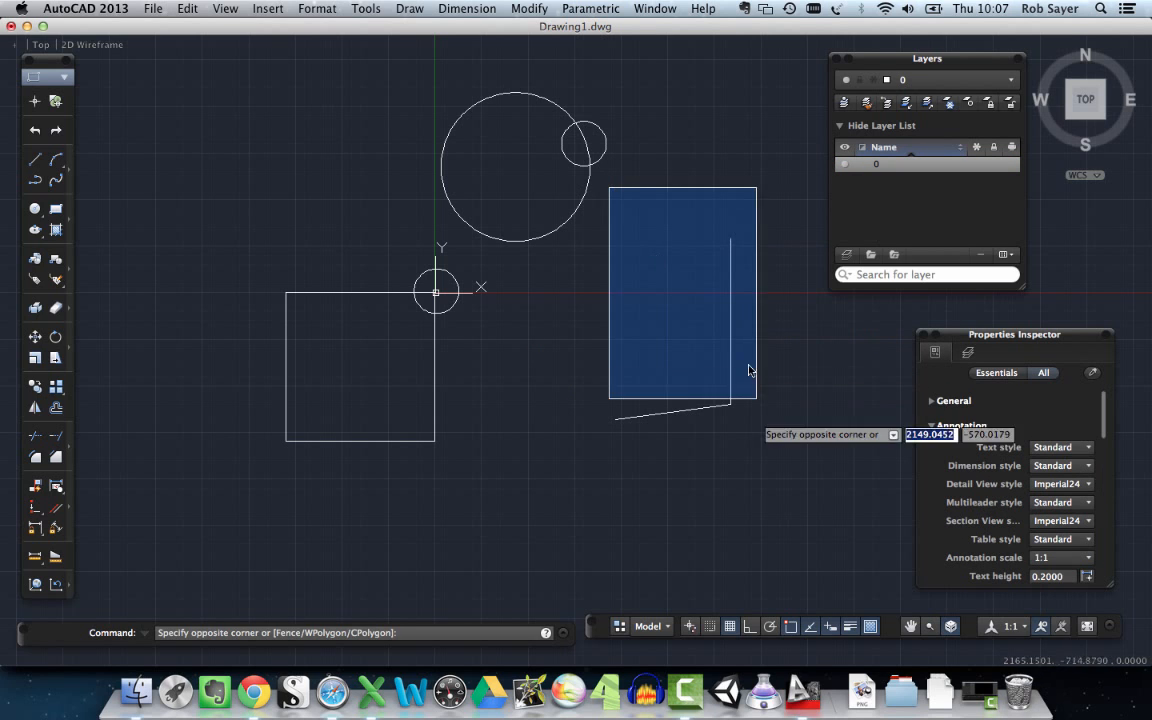
{"action": "left_click", "coordinate": [749, 370]}
{"action": "key", "text": "Delete"}
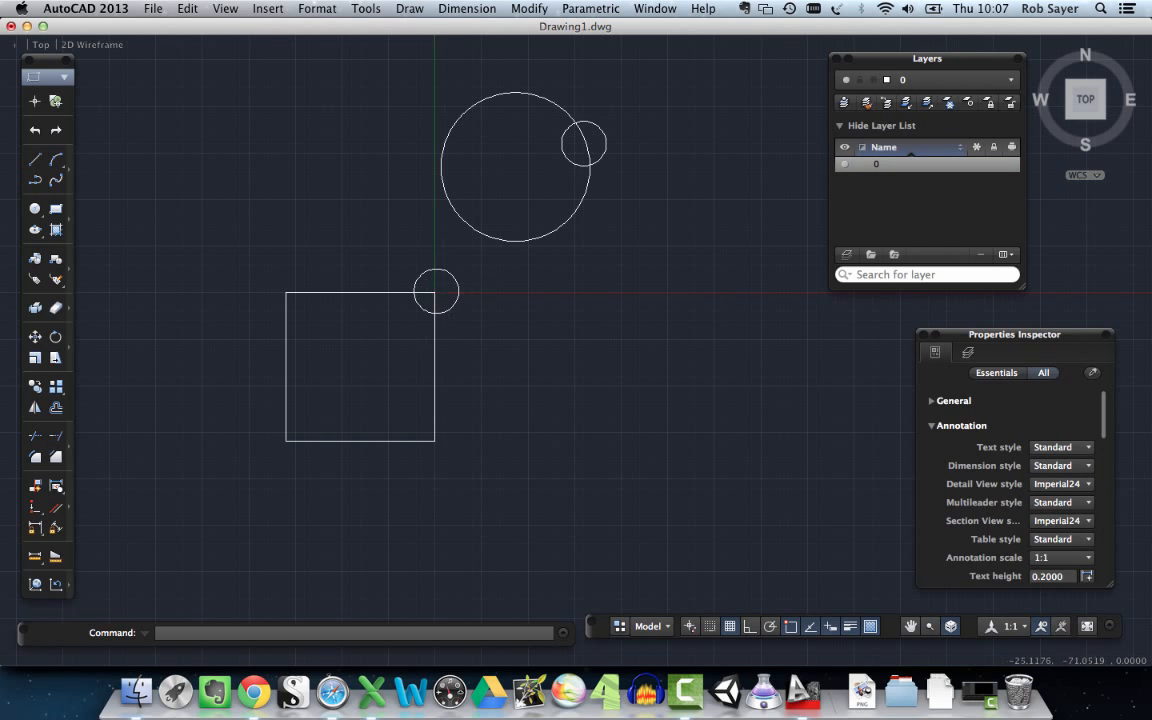
{"action": "left_click", "coordinate": [583, 165]}
{"action": "key", "text": "Escape"}
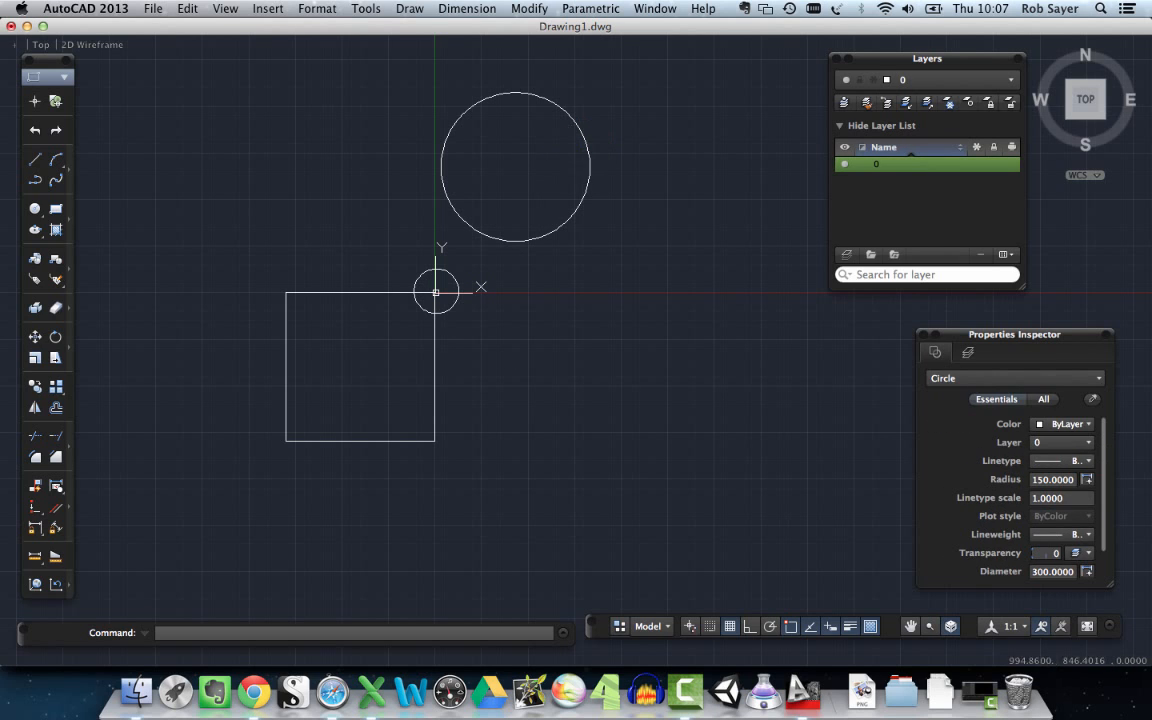